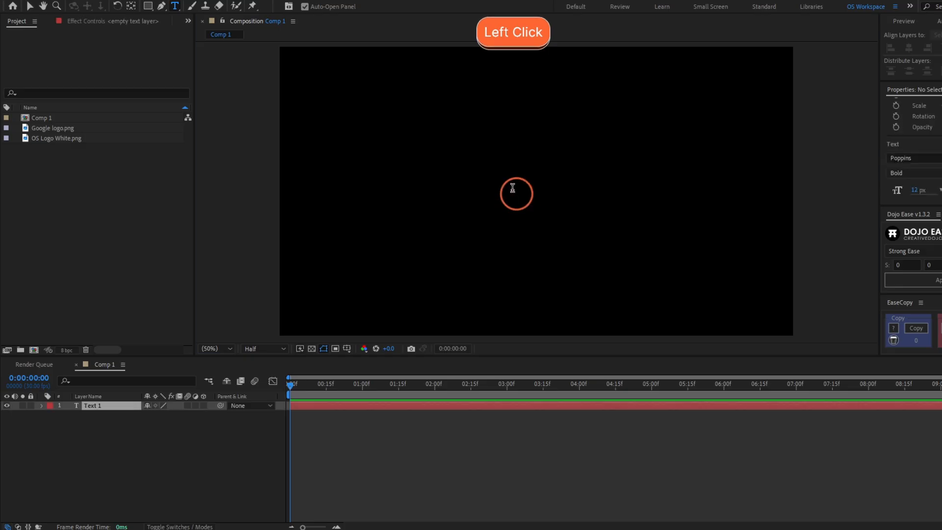
# Enter the text MORPHING as a title in the composition and center the text layer's anchor point
pyautogui.write('M')
pyautogui.press('capslock')
pyautogui.write('ORPHING')
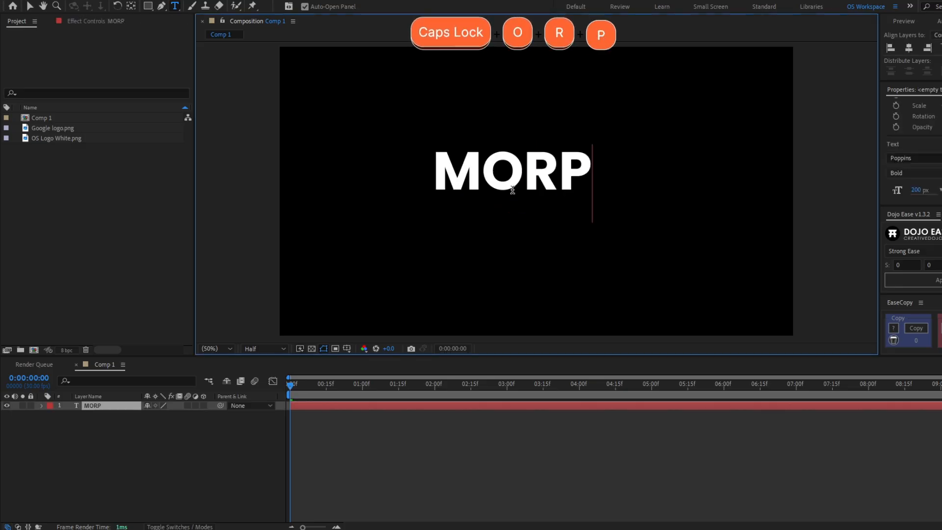
pyautogui.click(116, 415)
pyautogui.hotkey('ctrl', 'alt', 'Home')
# Duplicate the MORPHING text layer and change the duplicate's text to ANYTHING
pyautogui.hotkey('ctrl', 'd')
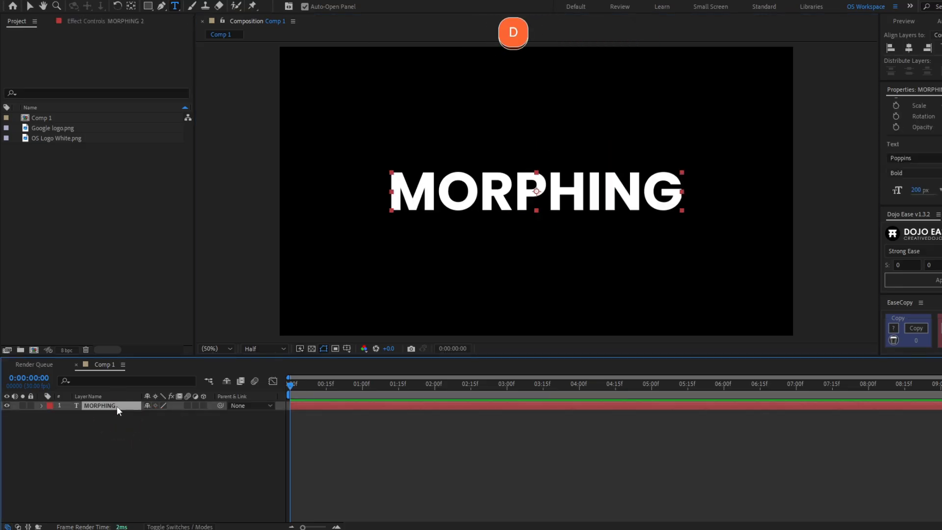
pyautogui.click(116, 405)
pyautogui.press('Return')
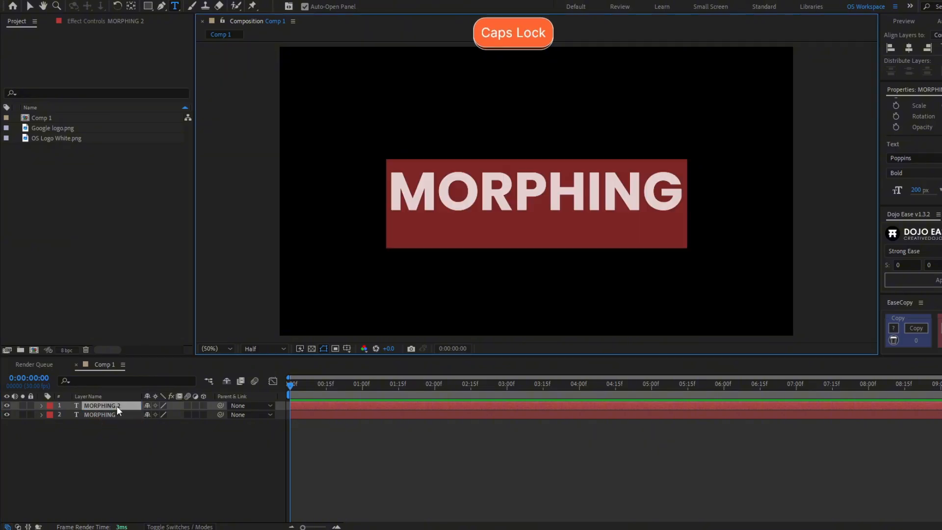
pyautogui.press('capslock')
pyautogui.write('ART')
# Compare the ANYTHING and MORPHING layers individually and overlaid by toggling their visibility, finishing with only MORPHING shown
pyautogui.click(6, 406)
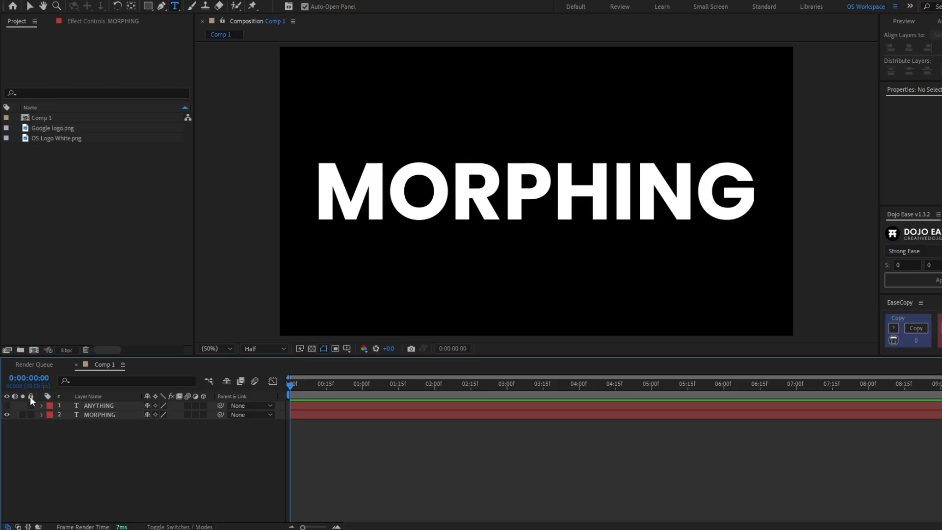
pyautogui.click(6, 407)
pyautogui.click(6, 415)
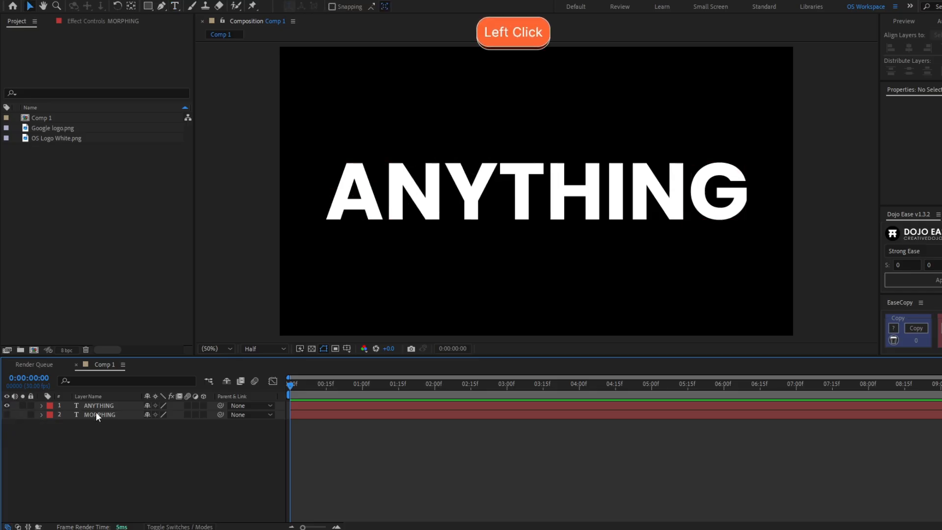
pyautogui.click(6, 415)
pyautogui.click(6, 405)
pyautogui.click(131, 415)
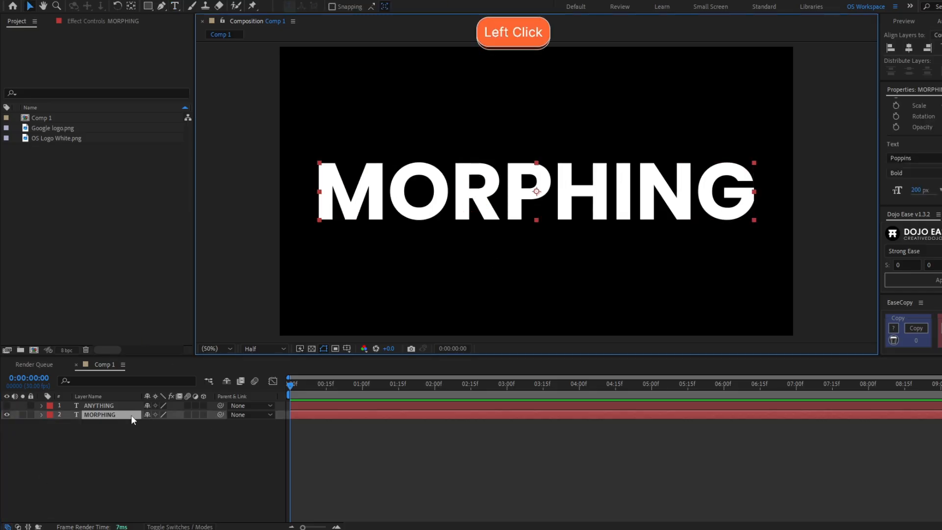
pyautogui.click(6, 415)
pyautogui.click(6, 406)
pyautogui.click(7, 405)
pyautogui.click(7, 415)
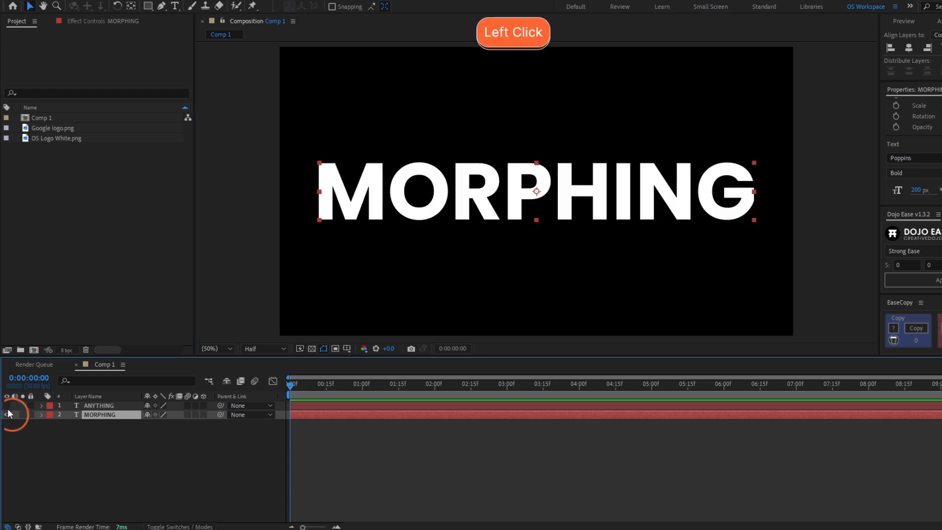
pyautogui.click(6, 405)
pyautogui.keyDown('shift'); pyautogui.click(112, 406); pyautogui.keyUp('shift')
pyautogui.click(107, 416)
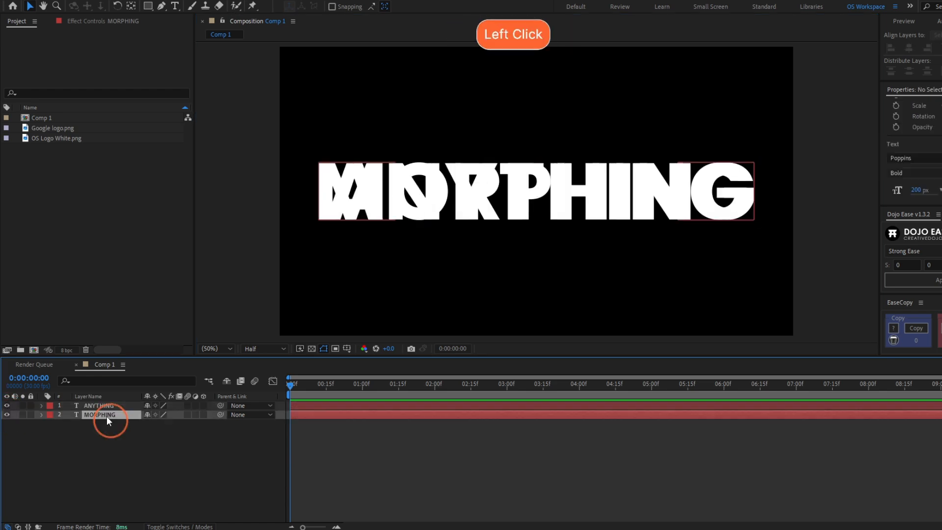
pyautogui.click(6, 405)
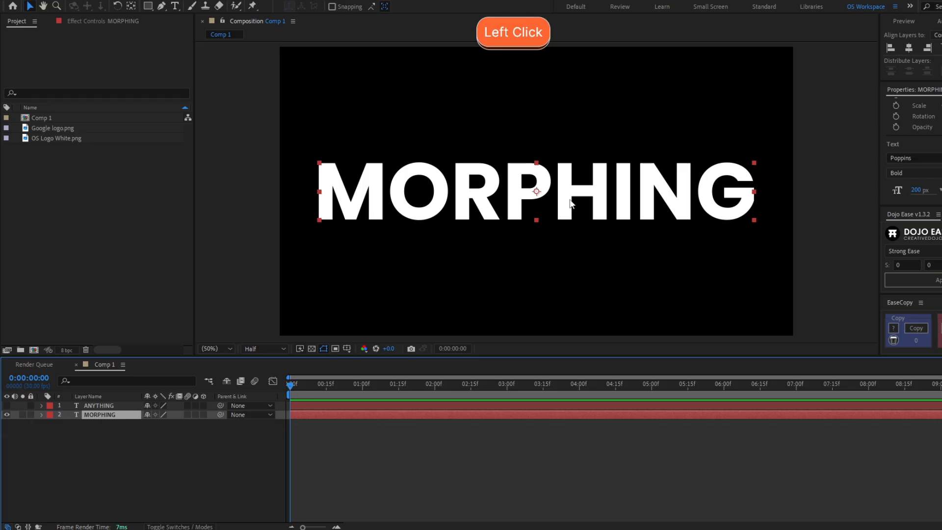
# Keyframe the MORPHING layer's opacity from 100% at the start to 0% at 1 second
pyautogui.click(68, 424)
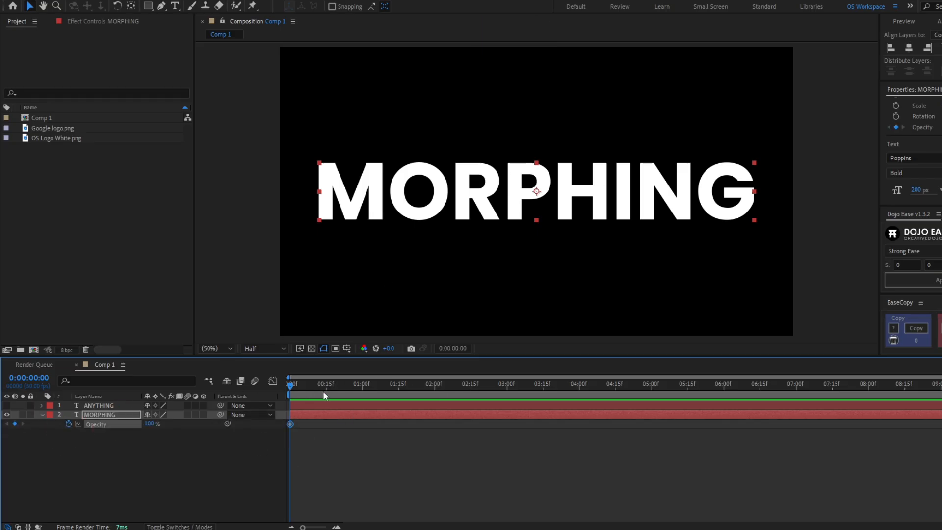
pyautogui.moveTo(317, 384); pyautogui.dragTo(363, 384)
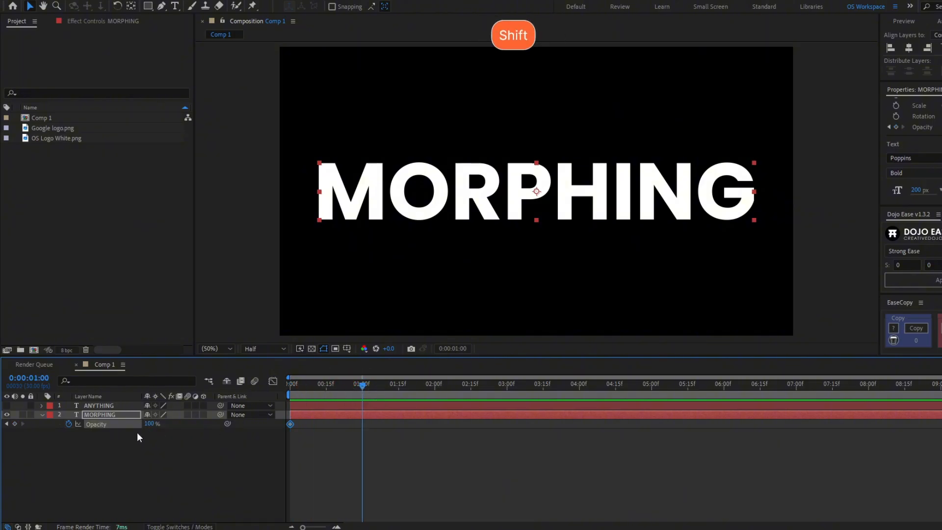
pyautogui.moveTo(149, 425); pyautogui.dragTo(75, 510)
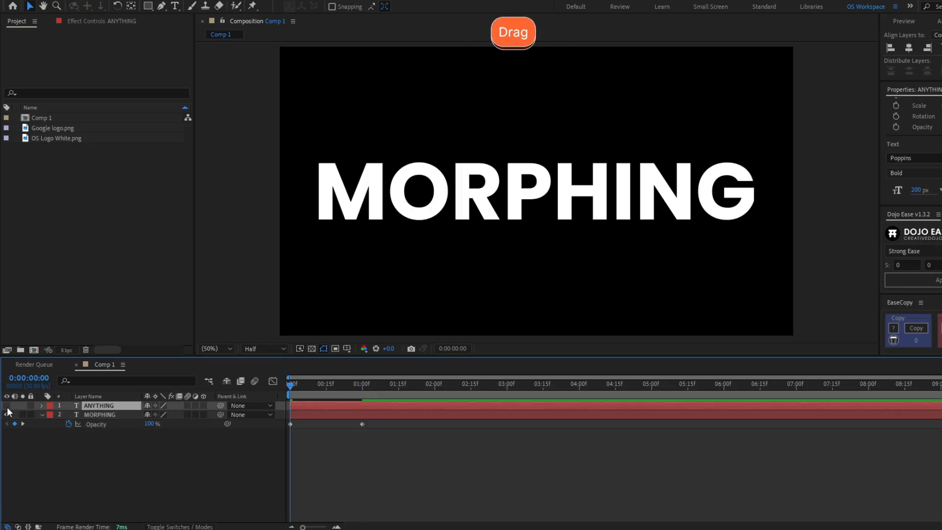
# Show the ANYTHING layer and keyframe its opacity from 0% at the start to 100% at 1 second
pyautogui.click(7, 406)
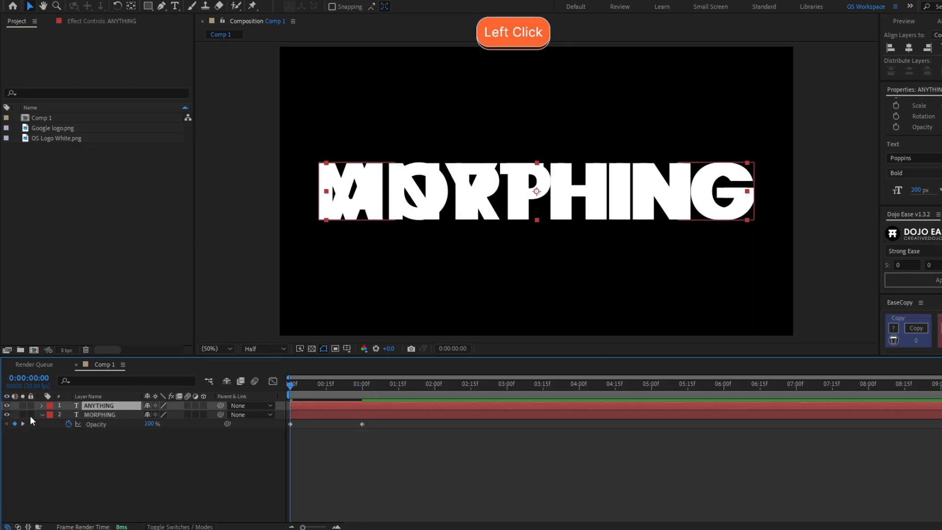
pyautogui.press('t')
pyautogui.click(69, 414)
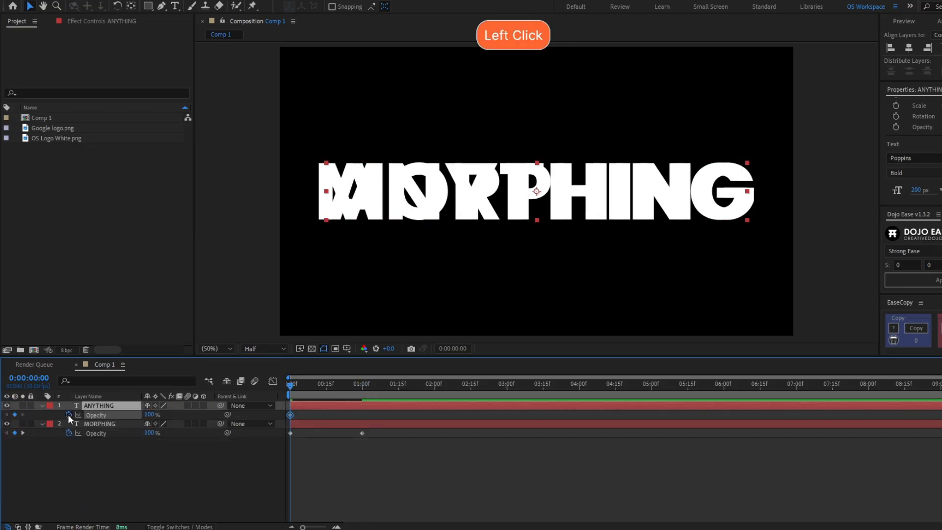
pyautogui.moveTo(153, 419); pyautogui.dragTo(54, 467)
pyautogui.moveTo(290, 387); pyautogui.dragTo(362, 400)
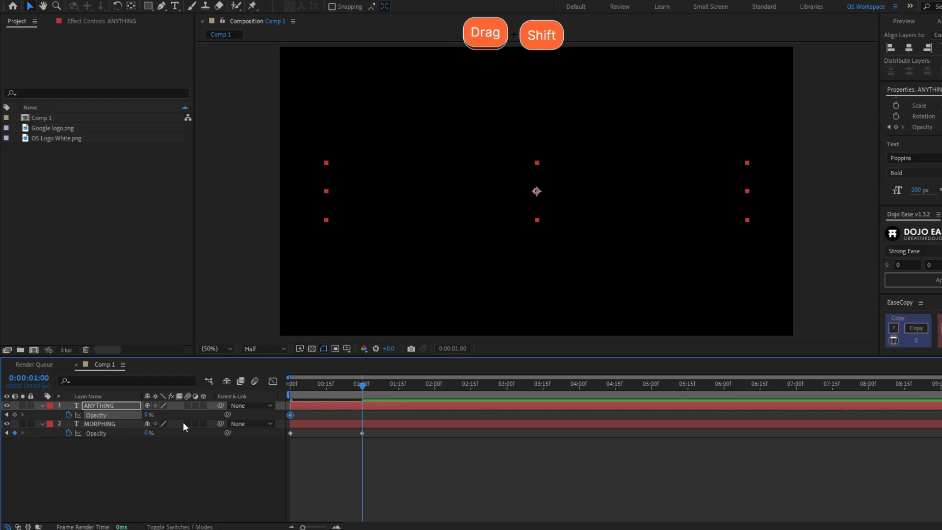
pyautogui.moveTo(146, 416); pyautogui.dragTo(369, 464)
pyautogui.click(369, 464)
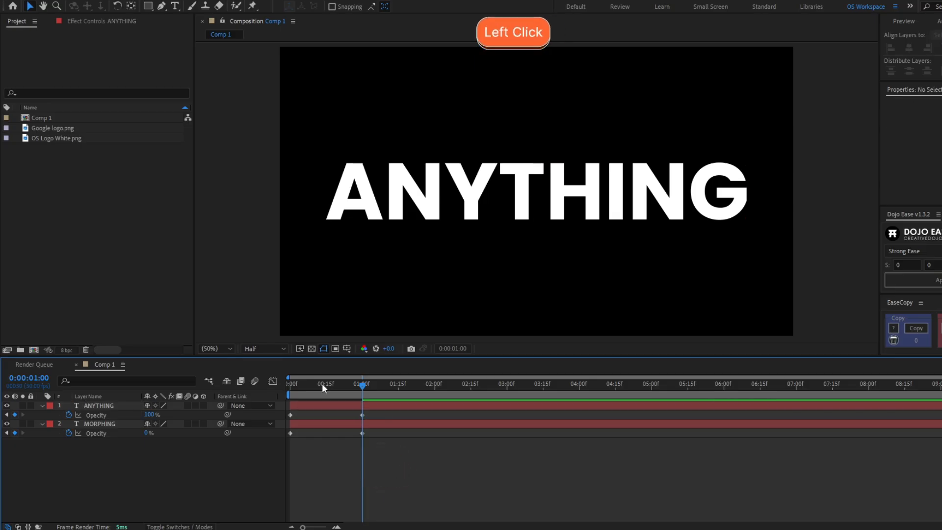
# Preview the crossfade between the two words from the start of the composition
pyautogui.click(290, 387)
pyautogui.press('space')
pyautogui.click(291, 384)
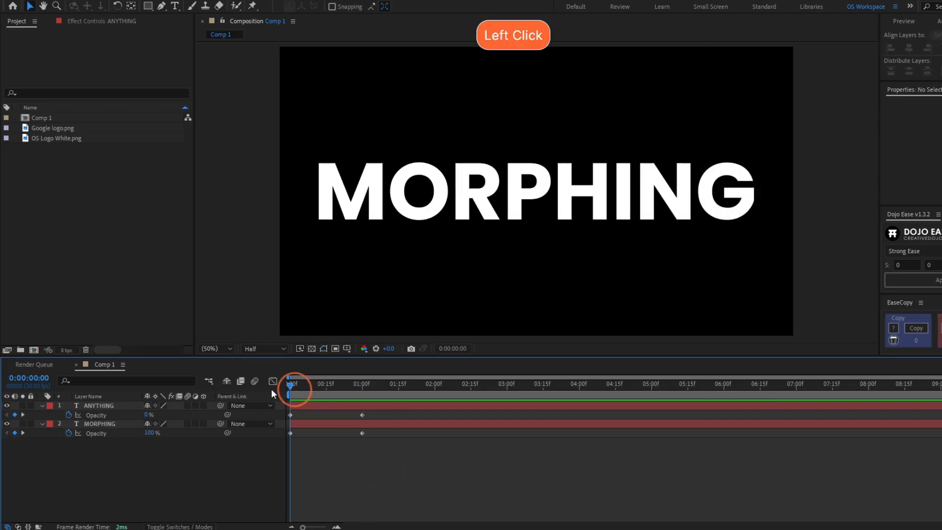
pyautogui.press('space')
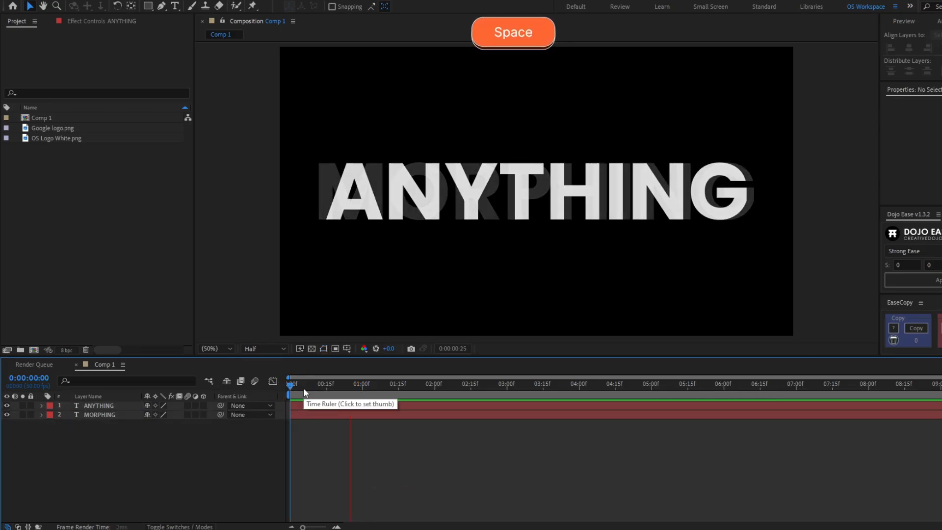
pyautogui.click(294, 386)
# Add an adjustment layer above the text layers and apply the Gaussian Blur effect to it
pyautogui.click(296, 405)
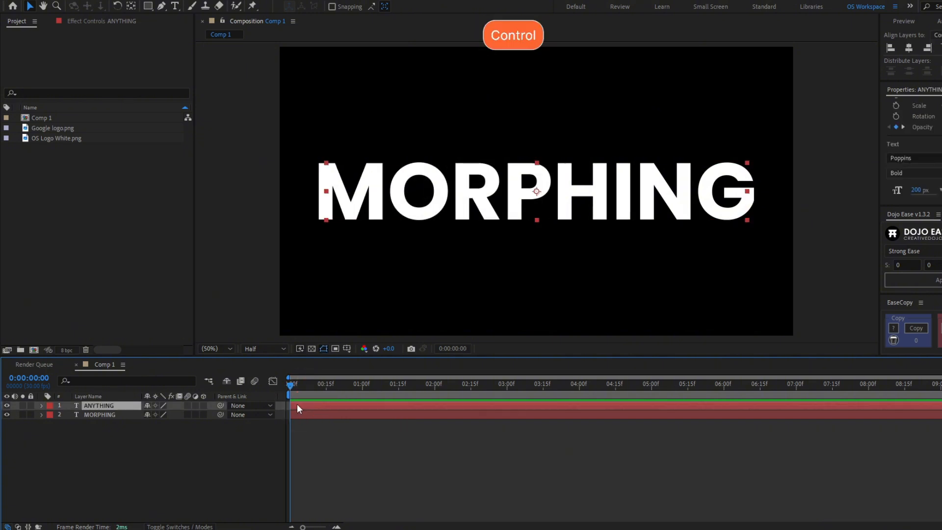
pyautogui.hotkey('ctrl', 'alt', 'y')
pyautogui.press('F3')
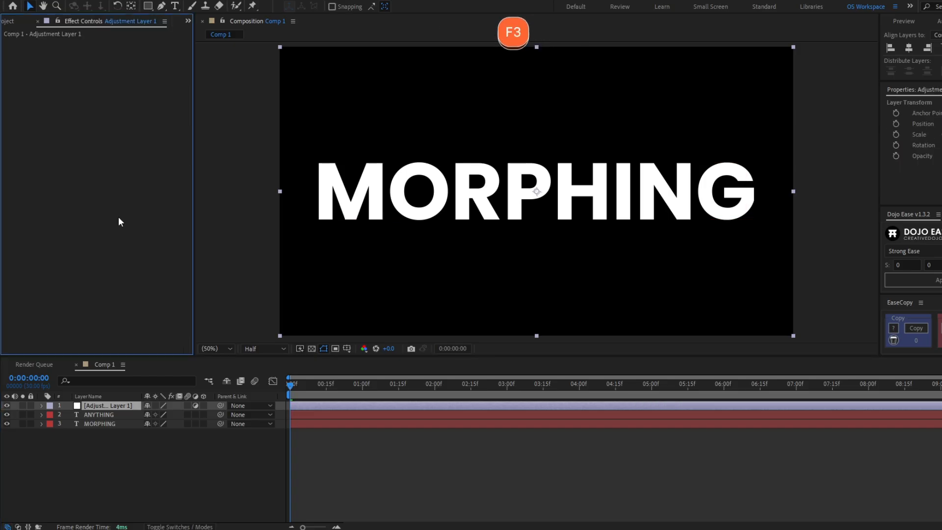
pyautogui.hotkey('ctrl', 'space')
pyautogui.write('gaus')
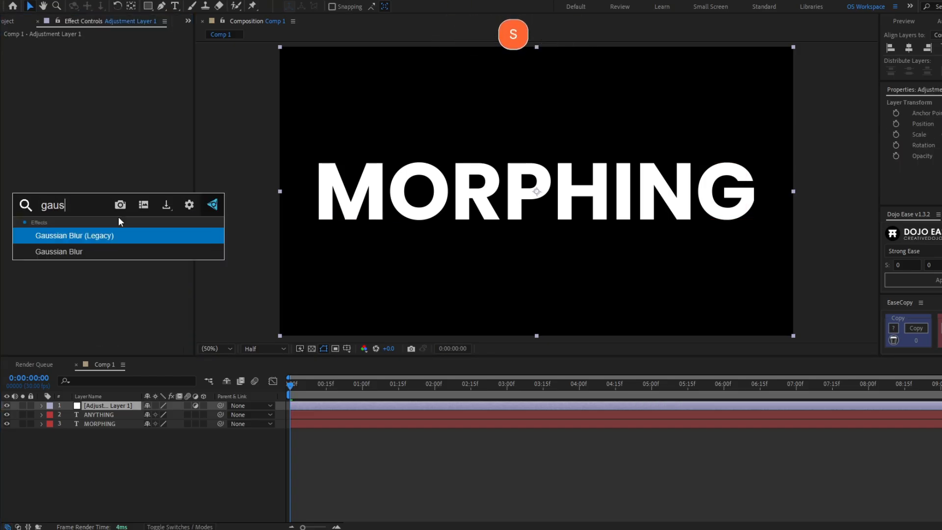
pyautogui.press('Return')
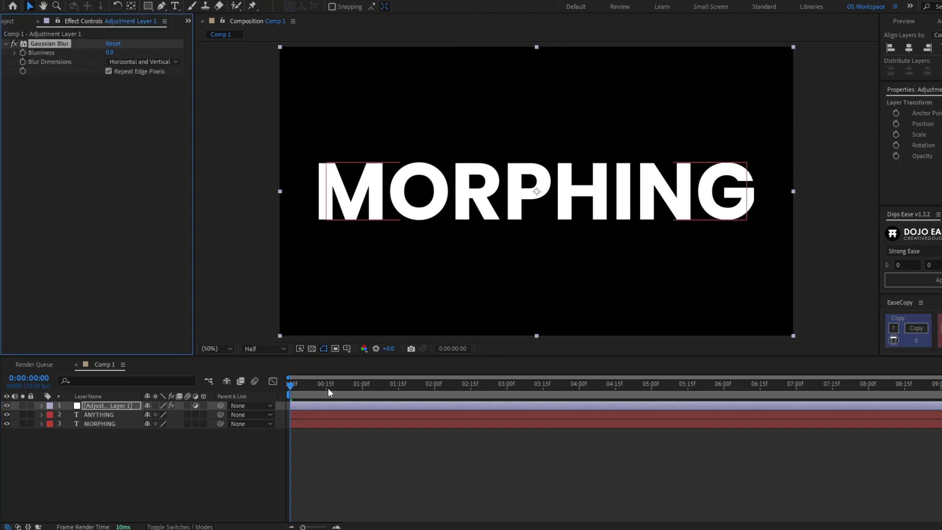
# Keyframe the Gaussian Blur's Blurriness at 0 at the start and at 1 second, aligned with the ANYTHING opacity keyframes
pyautogui.click(22, 52)
pyautogui.press('u')
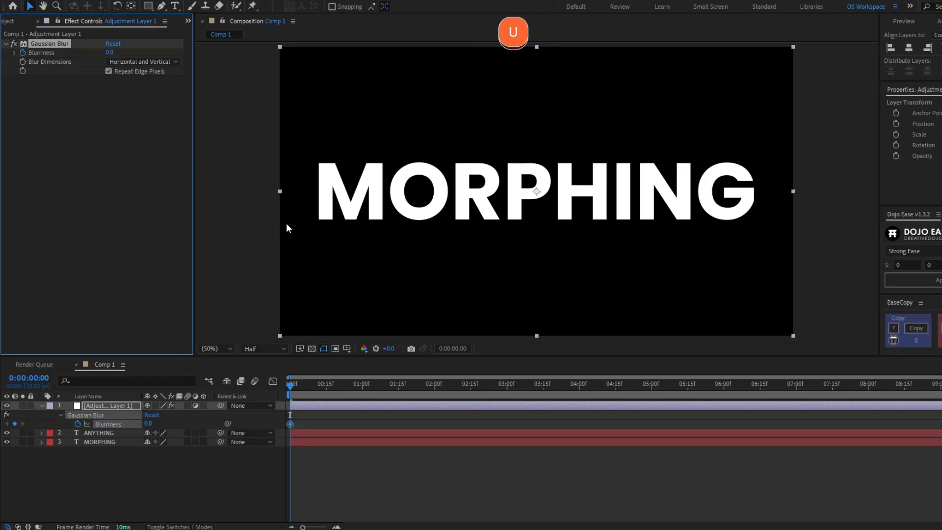
pyautogui.click(315, 432)
pyautogui.press('u')
pyautogui.click(294, 406)
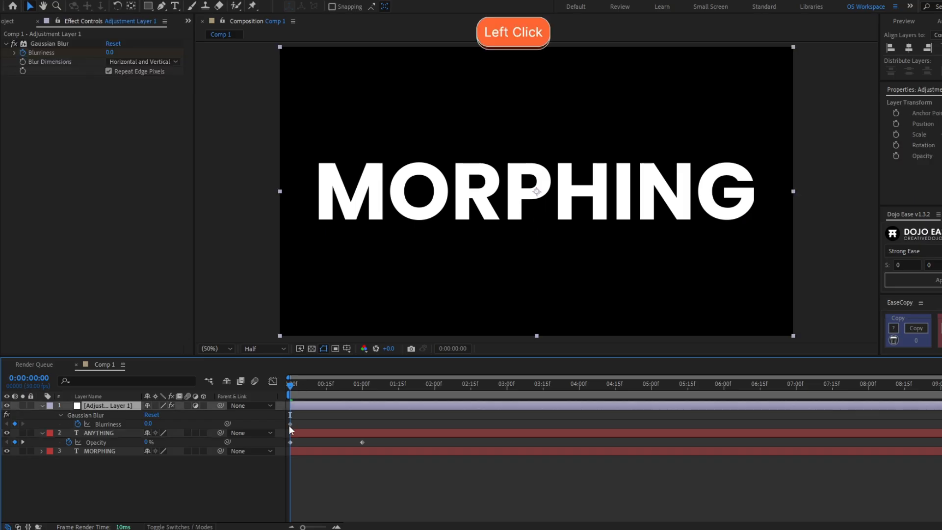
pyautogui.click(290, 424)
pyautogui.moveTo(290, 385); pyautogui.dragTo(362, 386)
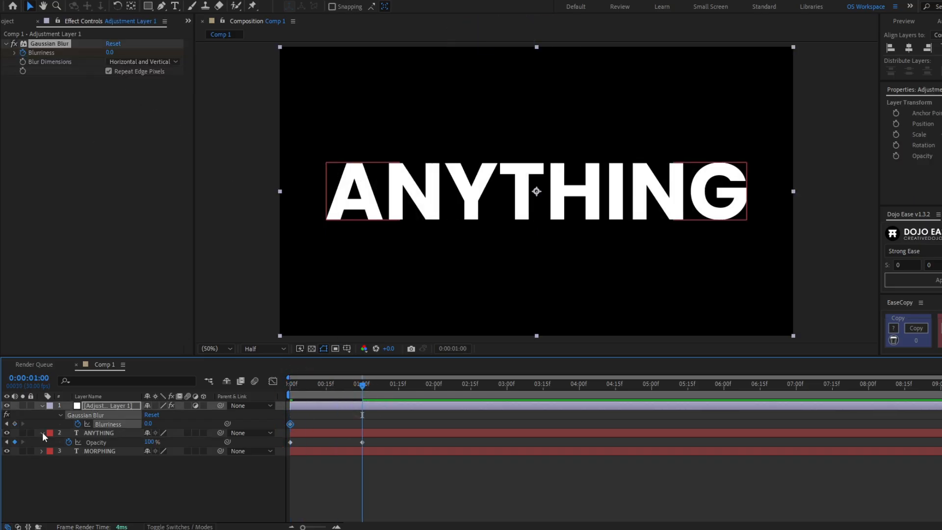
pyautogui.click(15, 424)
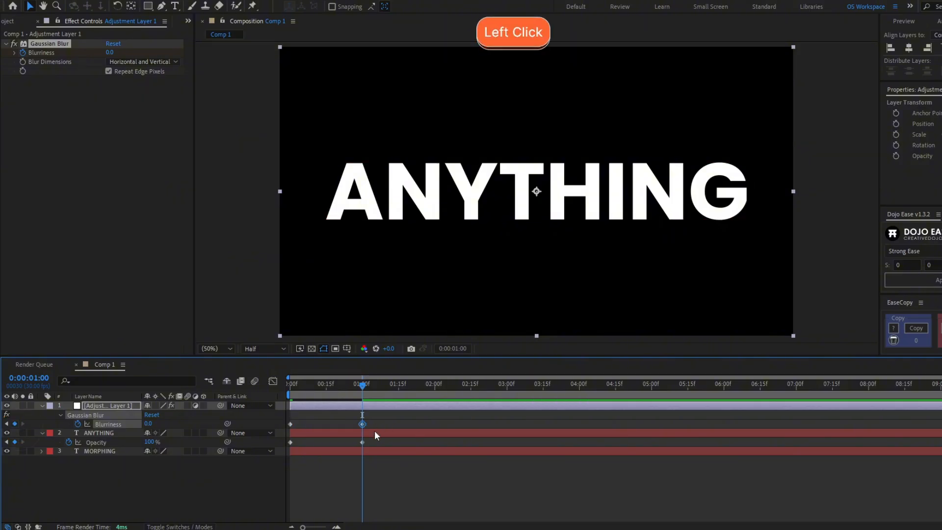
# Add a midpoint Blurriness keyframe of 46.3 at 0:00:00:15 on the adjustment layer
pyautogui.click(400, 450)
pyautogui.moveTo(340, 390); pyautogui.dragTo(324, 398)
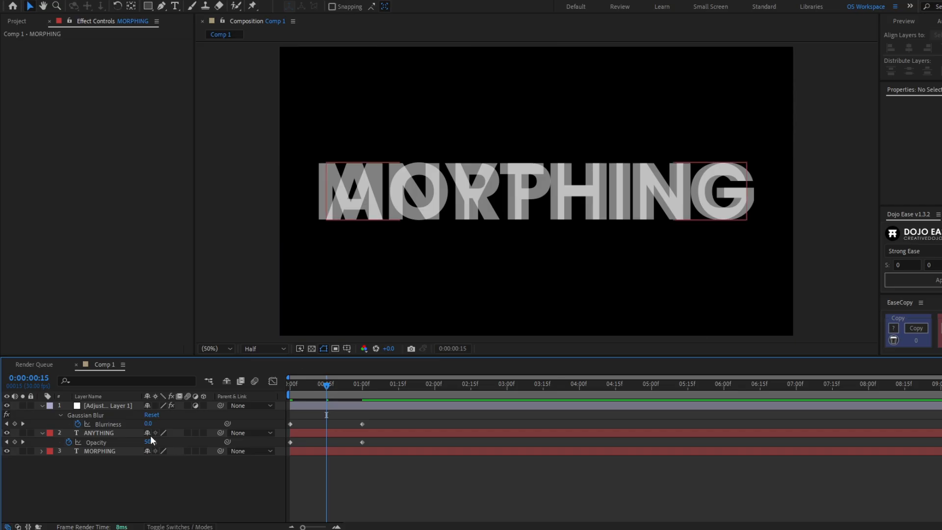
pyautogui.moveTo(149, 423); pyautogui.dragTo(367, 392)
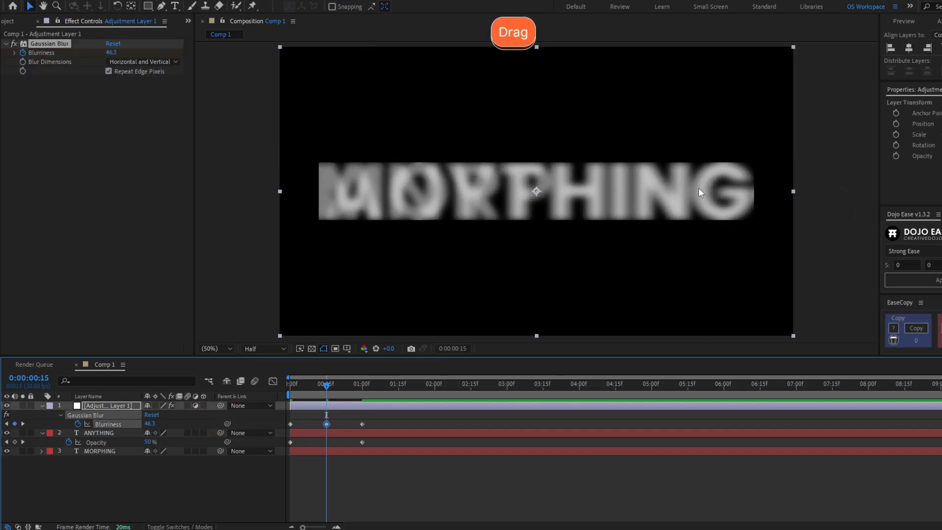
# Inspect the blurred text's edges, turn off Repeat Edge Pixels for the Gaussian Blur, and set the 0:00:00:15 Blurriness to 59
pyautogui.scroll(1, 619, 203)
pyautogui.moveTo(603, 207); pyautogui.dragTo(193, 210)
pyautogui.scroll(1, 606, 194)
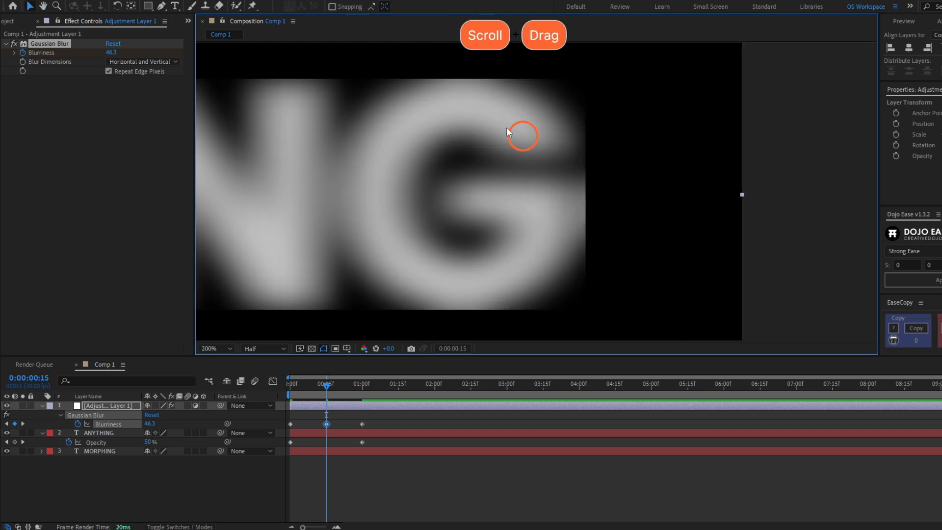
pyautogui.scroll(-1, 536, 194)
pyautogui.moveTo(320, 192); pyautogui.dragTo(624, 154)
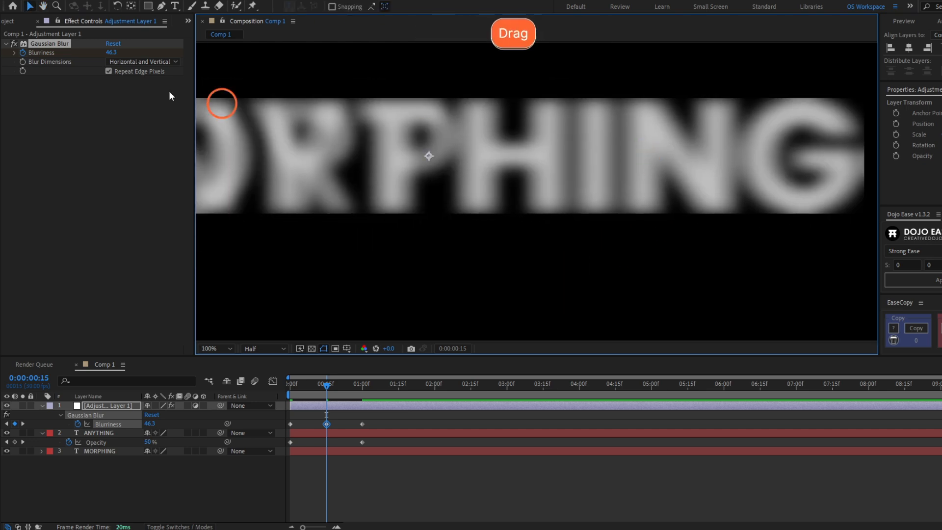
pyautogui.click(109, 71)
pyautogui.scroll(-1, 505, 194)
pyautogui.moveTo(148, 424); pyautogui.dragTo(211, 423)
# Preview the blurred transition between the words from the start
pyautogui.click(327, 419)
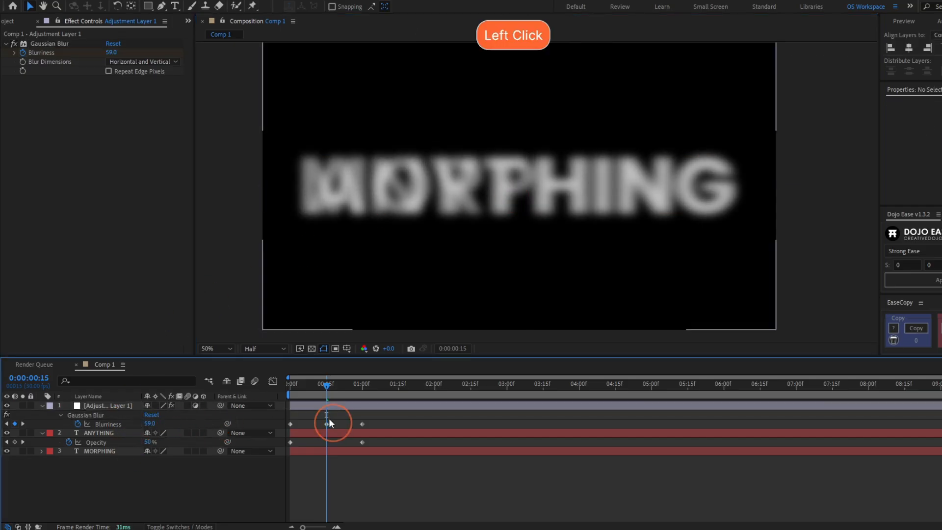
pyautogui.press('space')
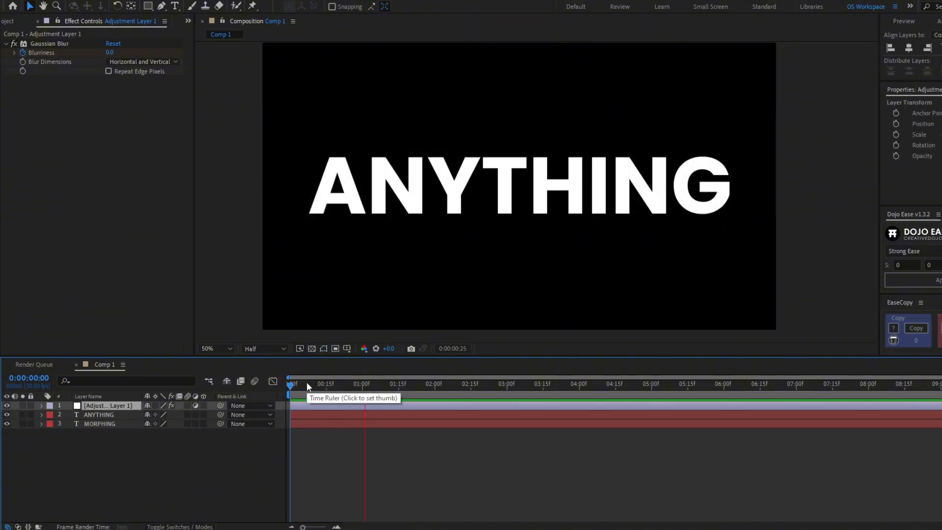
pyautogui.moveTo(306, 382); pyautogui.dragTo(128, 178)
# Apply the Levels effect to the adjustment layer, set its channel to Alpha, and move the current time to 0:00:00:15
pyautogui.hotkey('ctrl', 'space')
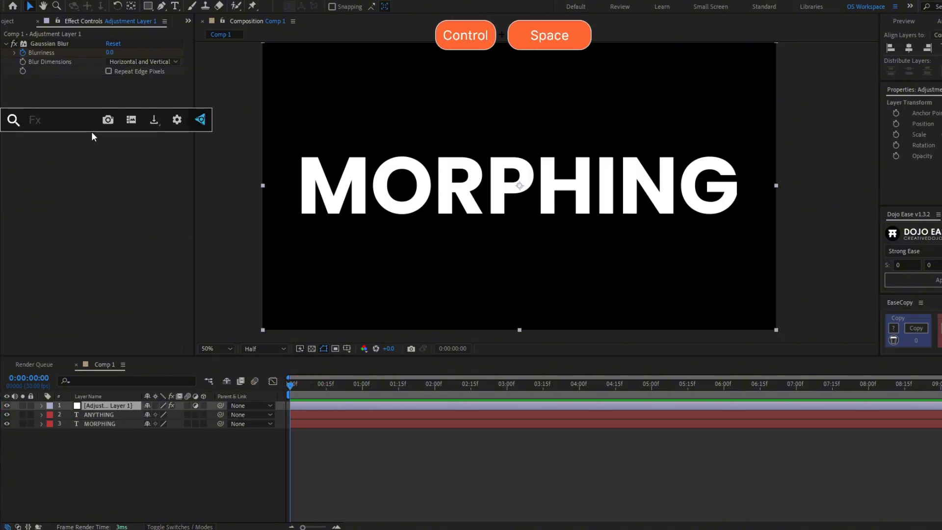
pyautogui.write('levels')
pyautogui.press('Return')
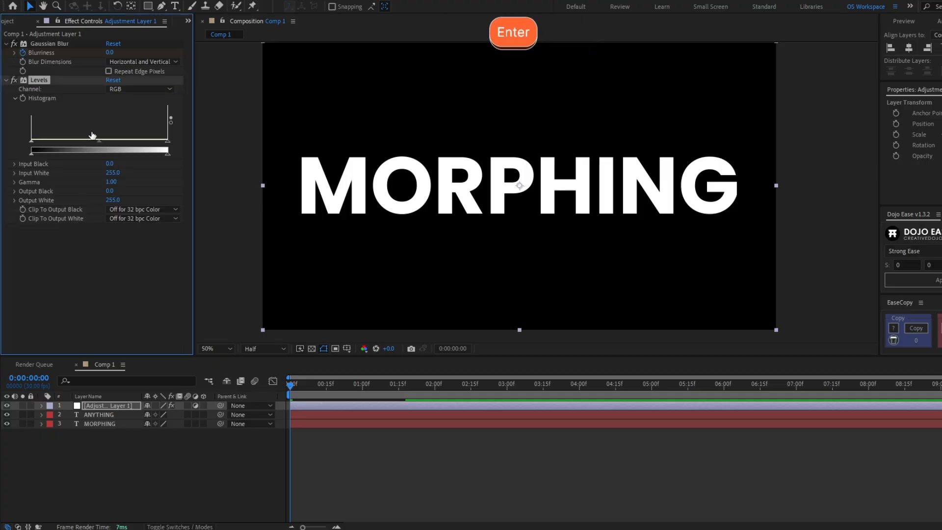
pyautogui.click(151, 90)
pyautogui.click(141, 147)
pyautogui.moveTo(290, 386); pyautogui.dragTo(329, 426)
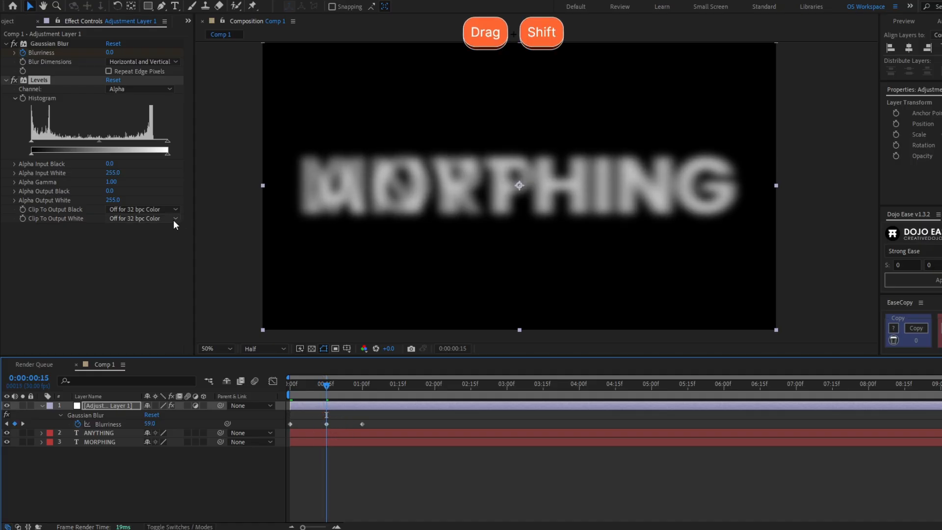
# Move the Levels Alpha Input Black and Alpha Input White close together near mid-range, to about 112 and 129
pyautogui.moveTo(169, 142); pyautogui.dragTo(109, 143)
pyautogui.moveTo(29, 141); pyautogui.dragTo(92, 146)
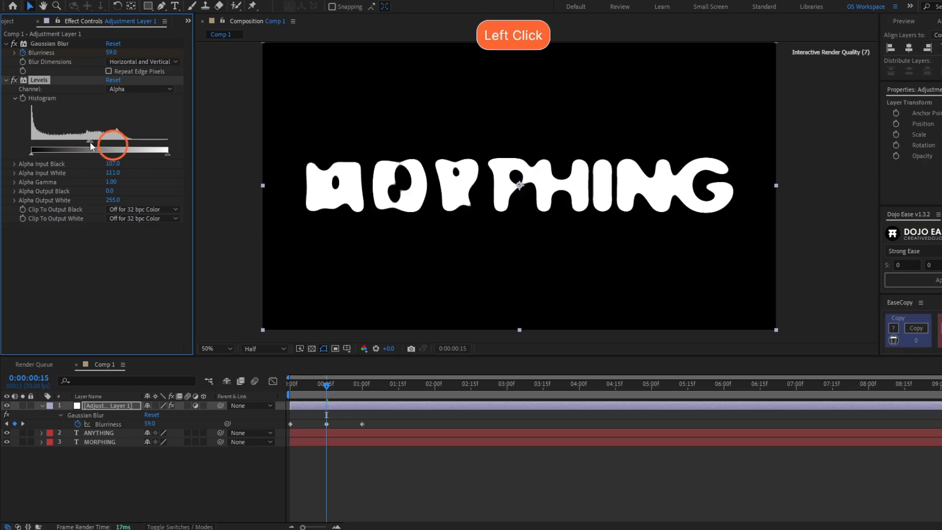
pyautogui.moveTo(326, 385)
pyautogui.mouseDown()
pyautogui.moveTo(297, 389)
pyautogui.moveTo(337, 389)
pyautogui.moveTo(327, 385)
pyautogui.mouseUp()
pyautogui.moveTo(91, 147)
pyautogui.mouseDown()
pyautogui.moveTo(96, 157)
pyautogui.moveTo(84, 142)
pyautogui.moveTo(69, 145)
pyautogui.moveTo(139, 147)
pyautogui.moveTo(74, 141)
pyautogui.moveTo(120, 142)
pyautogui.moveTo(86, 144)
pyautogui.moveTo(100, 143)
pyautogui.mouseUp()
pyautogui.moveTo(86, 142); pyautogui.dragTo(91, 143)
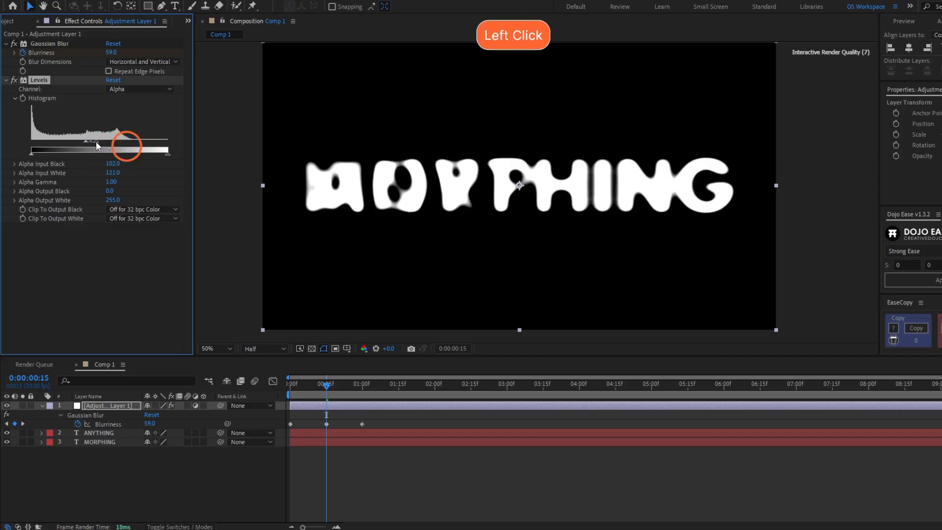
# Check the letter edges up close with Alpha Input Black raised to 129, and set it to 121.4
pyautogui.scroll(2, 553, 147)
pyautogui.moveTo(553, 147); pyautogui.dragTo(561, 186)
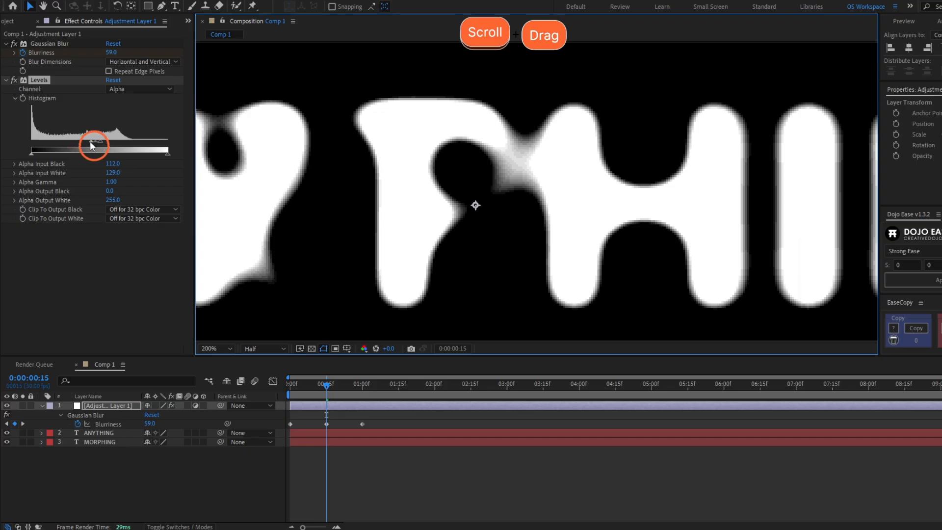
pyautogui.moveTo(90, 141); pyautogui.dragTo(102, 144)
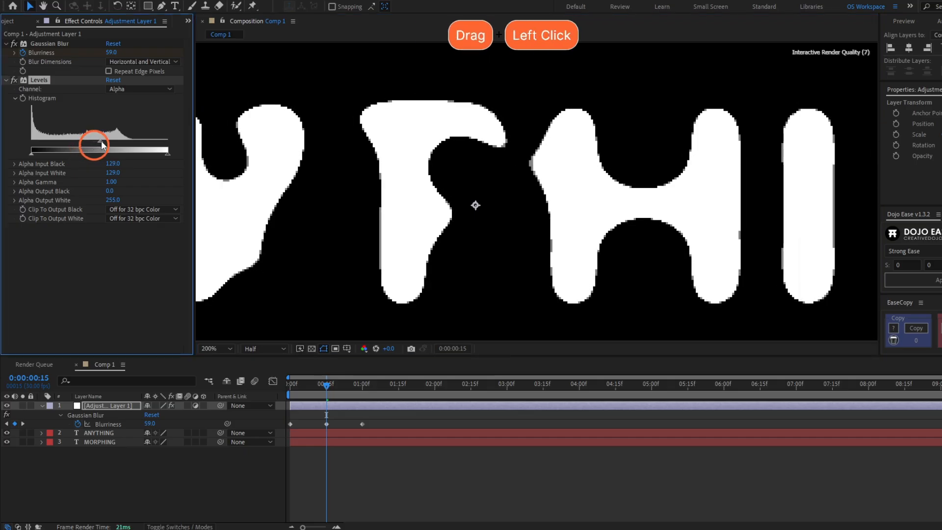
pyautogui.scroll(1, 632, 158)
pyautogui.moveTo(632, 154); pyautogui.dragTo(516, 260)
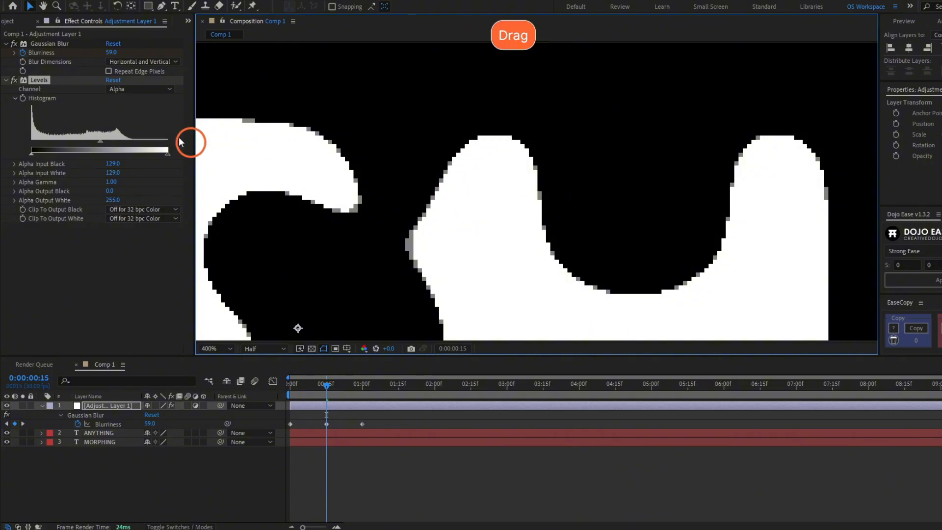
pyautogui.moveTo(114, 170); pyautogui.dragTo(107, 162)
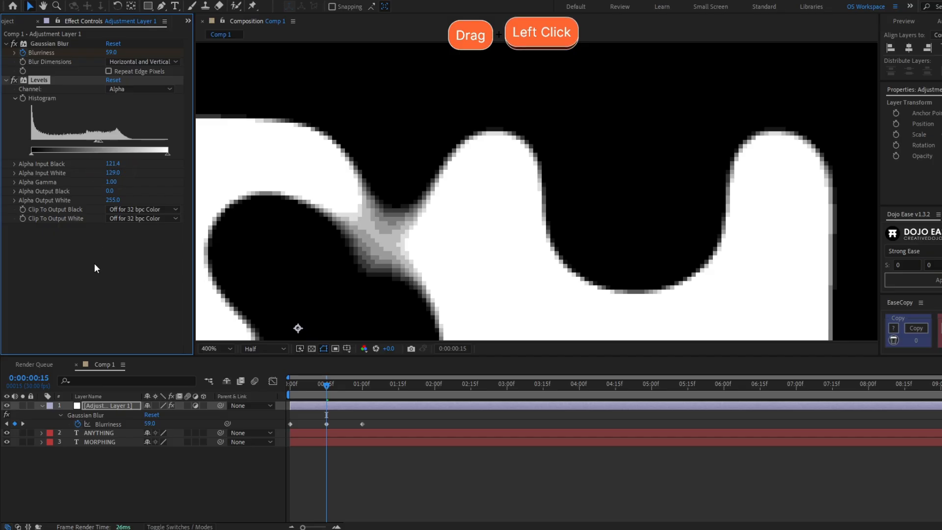
# Play the sharpened morph from the start with the whole composition in view
pyautogui.scroll(-6, 373, 252)
pyautogui.click(344, 478)
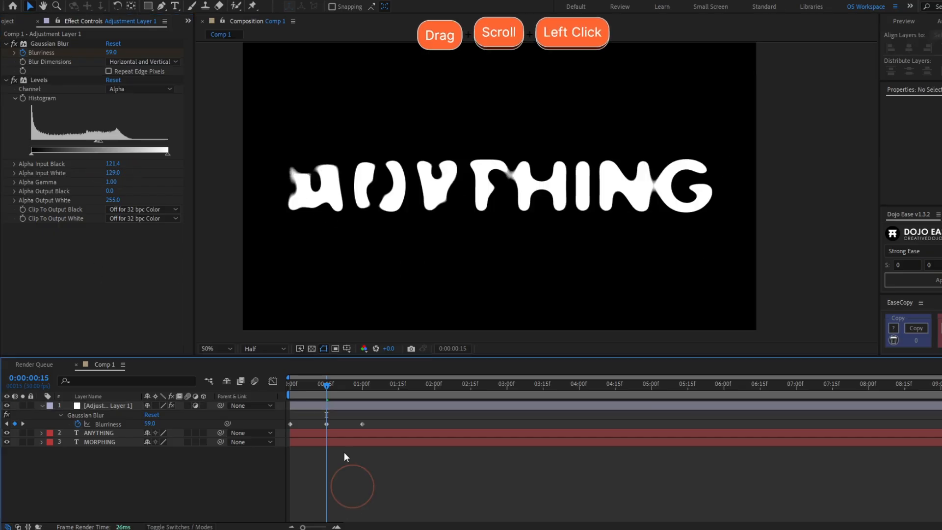
pyautogui.click(290, 384)
pyautogui.press('space')
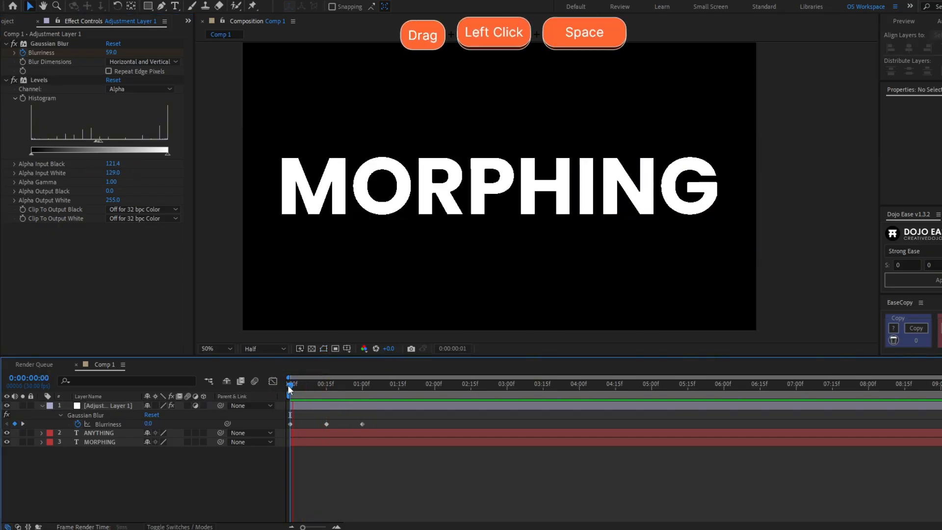
pyautogui.click(288, 386)
# Apply Easy Ease to all Blurriness and Opacity keyframes of the three layers and preview the result
pyautogui.press('u')
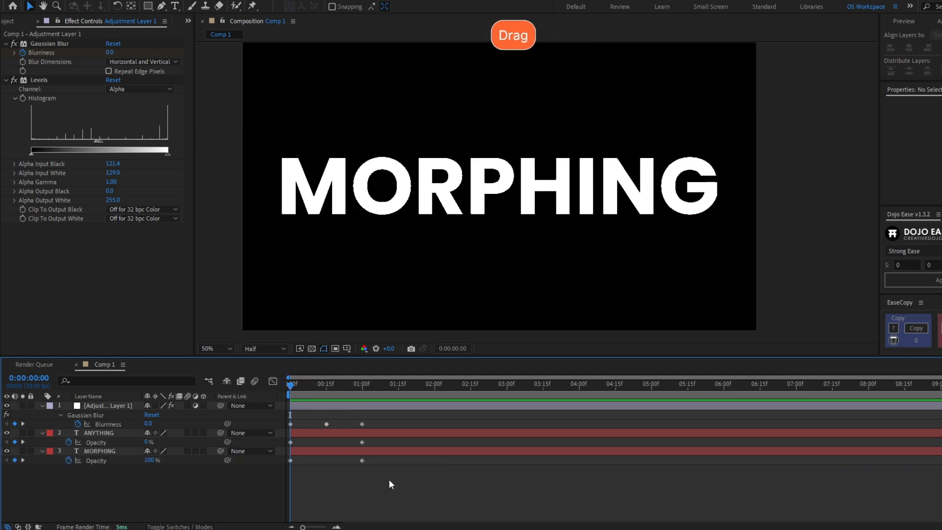
pyautogui.moveTo(389, 479); pyautogui.dragTo(286, 418)
pyautogui.press('F9')
pyautogui.click(338, 475)
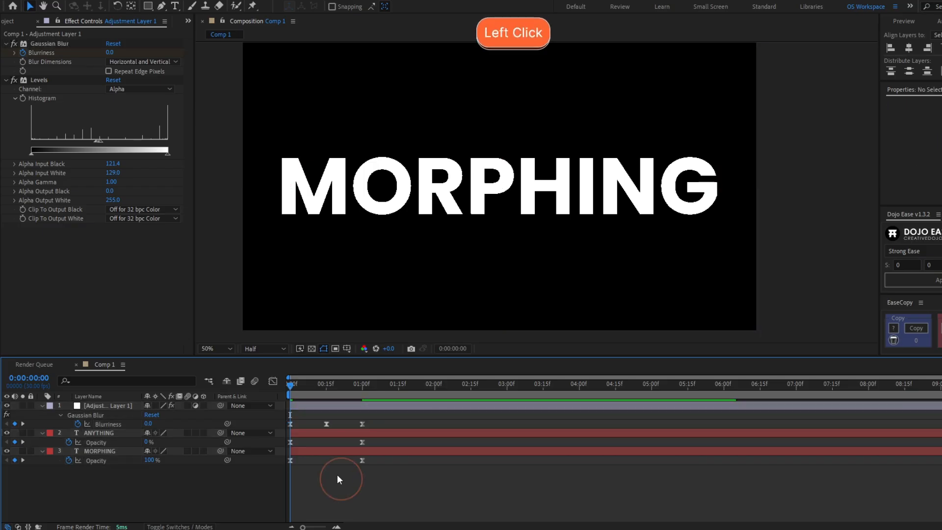
pyautogui.press('space')
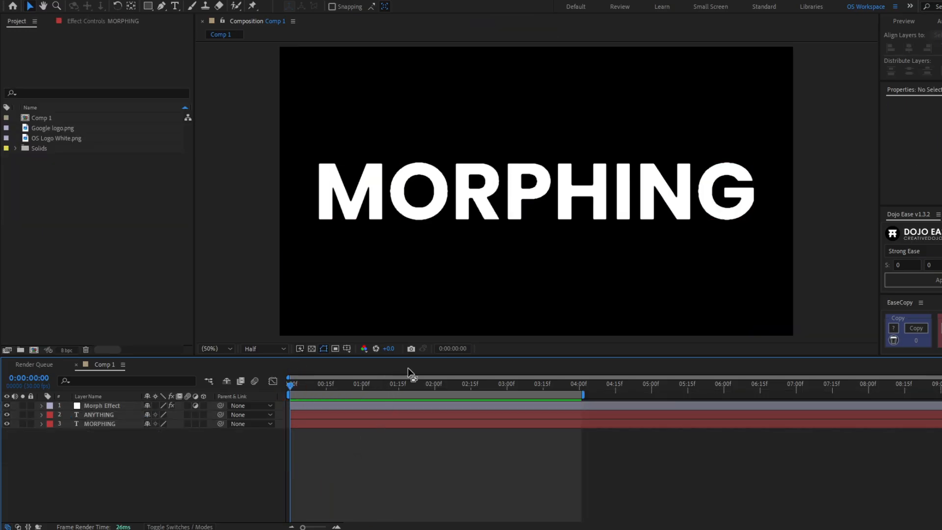
# Stretch all keyframes of the Morph Effect, ANYTHING and MORPHING layers so the animation ends at 0:00:02:00
pyautogui.click(371, 452)
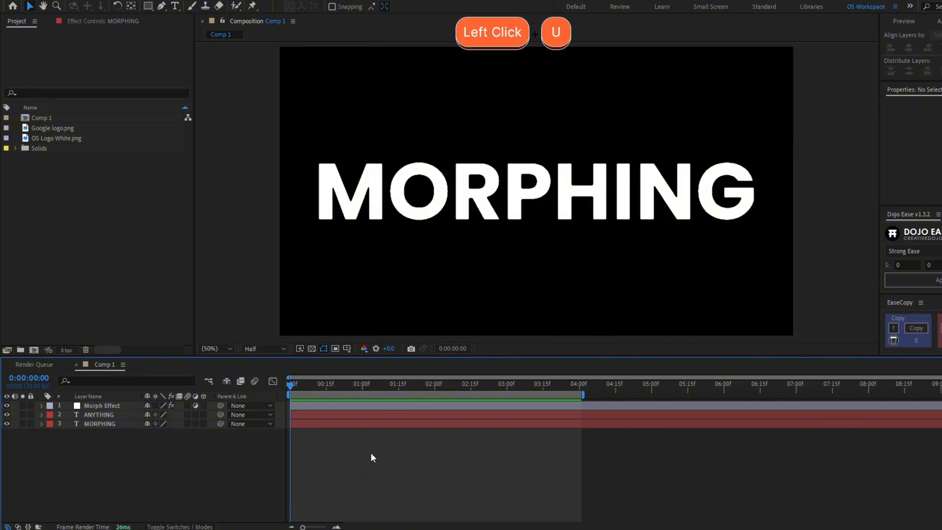
pyautogui.press('u')
pyautogui.press('y')
pyautogui.moveTo(383, 443); pyautogui.dragTo(273, 402)
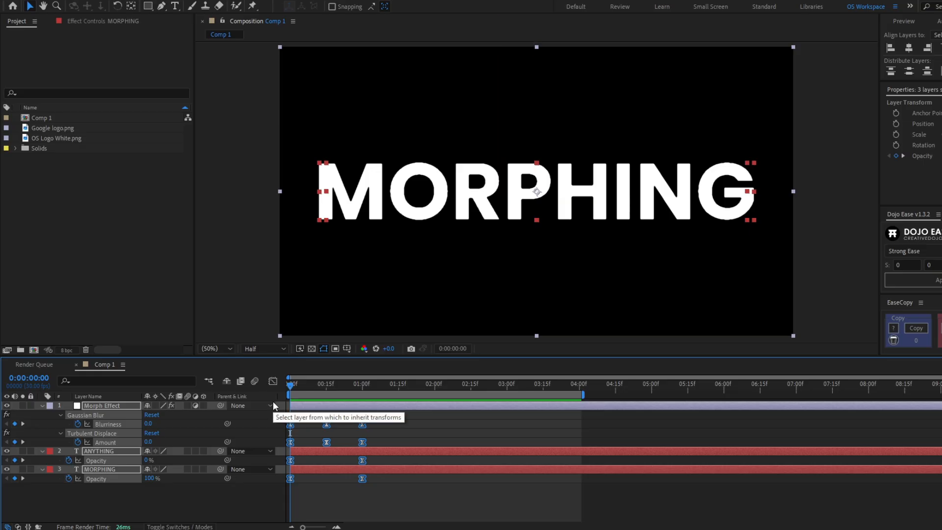
pyautogui.moveTo(362, 424); pyautogui.dragTo(434, 425)
# Preview the slowed-down two-second morph from the start
pyautogui.press('space')
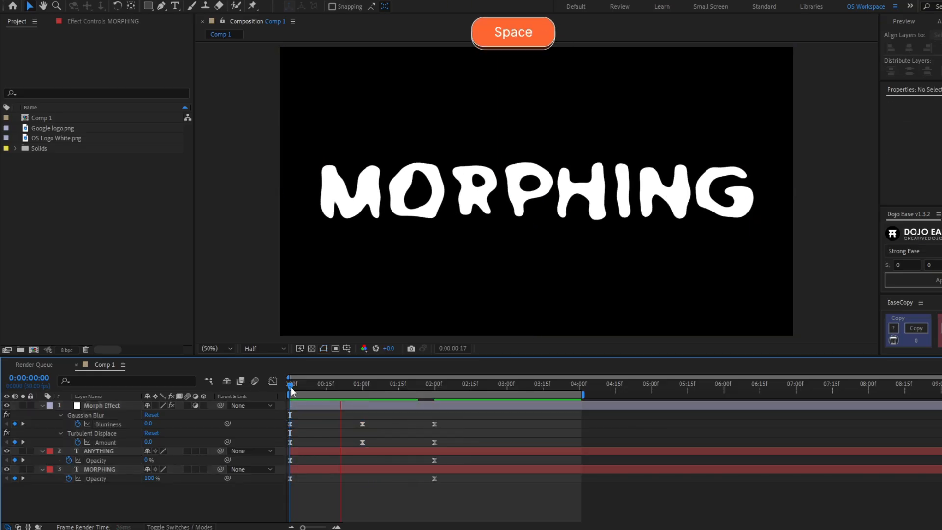
pyautogui.click(291, 385)
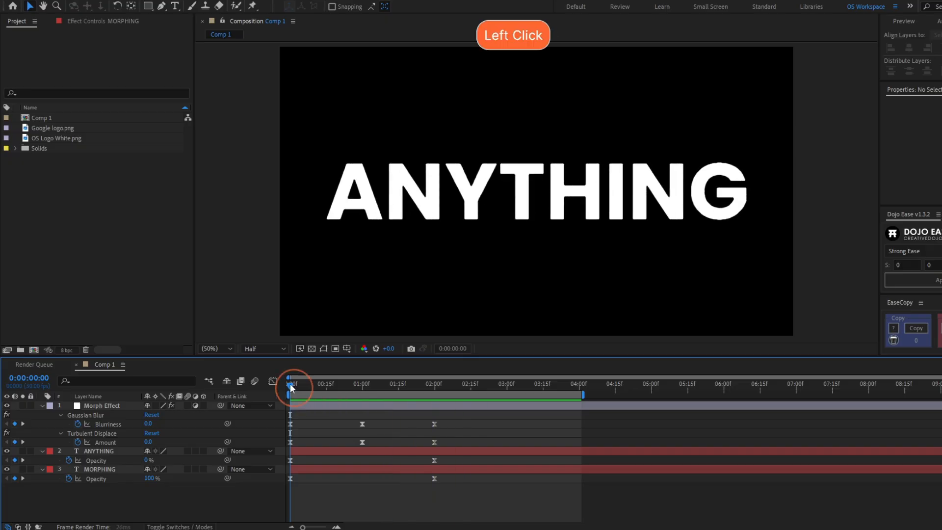
pyautogui.press('space')
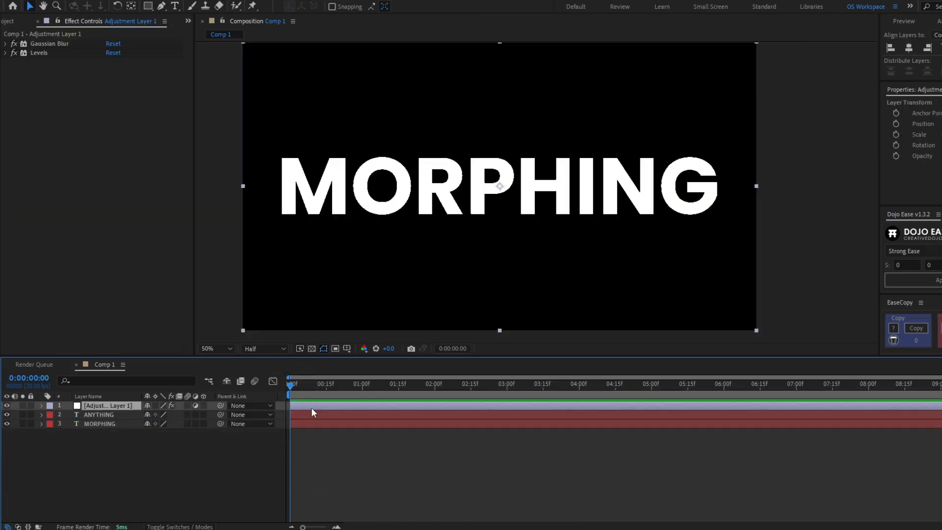
# Preview the one-second morph and add the Turbulent Displace effect to the adjustment layer
pyautogui.press('space')
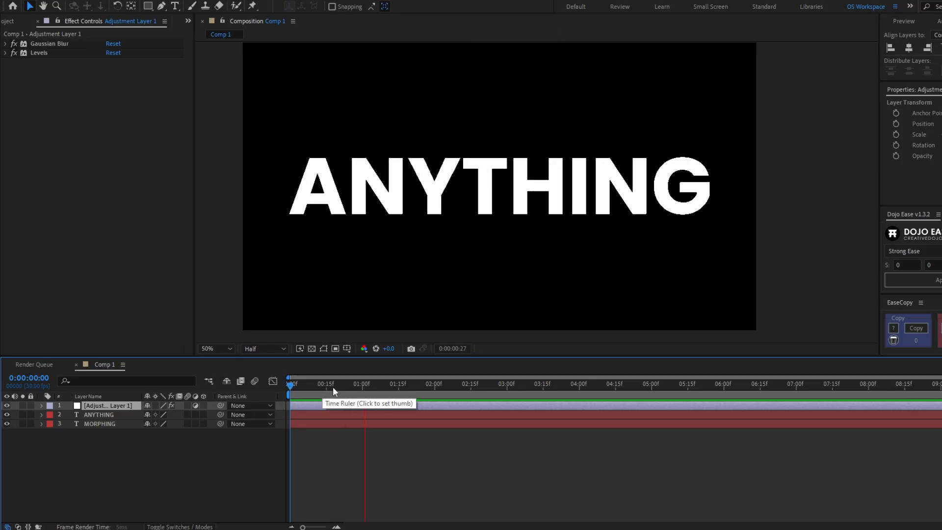
pyautogui.moveTo(344, 385); pyautogui.dragTo(285, 395)
pyautogui.hotkey('ctrl', 'space')
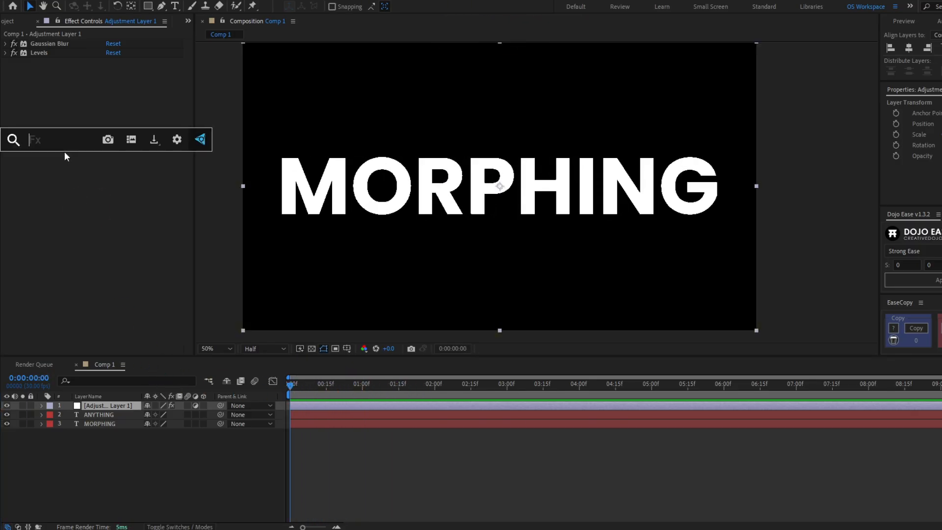
pyautogui.write('turbule')
pyautogui.press('Return')
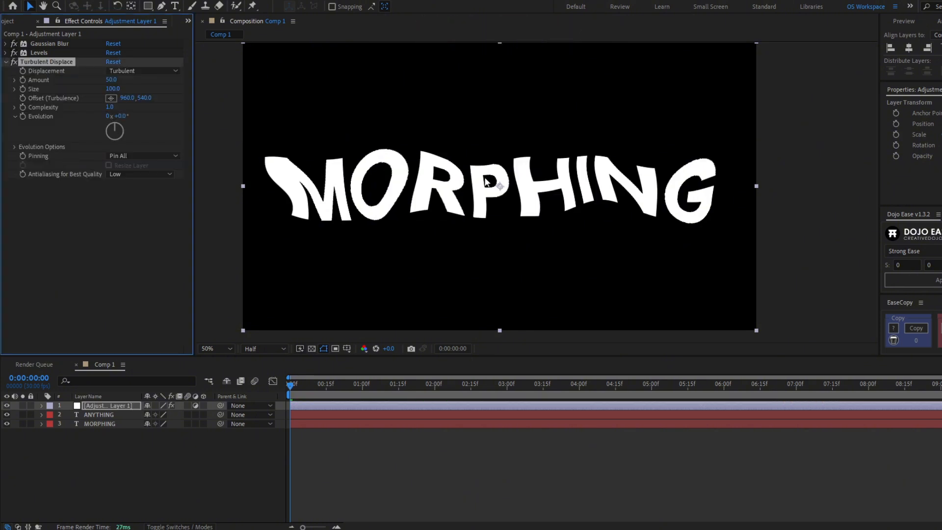
# Reduce the Turbulent Displace Size to 30
pyautogui.moveTo(113, 93); pyautogui.dragTo(77, 95)
pyautogui.click(109, 89)
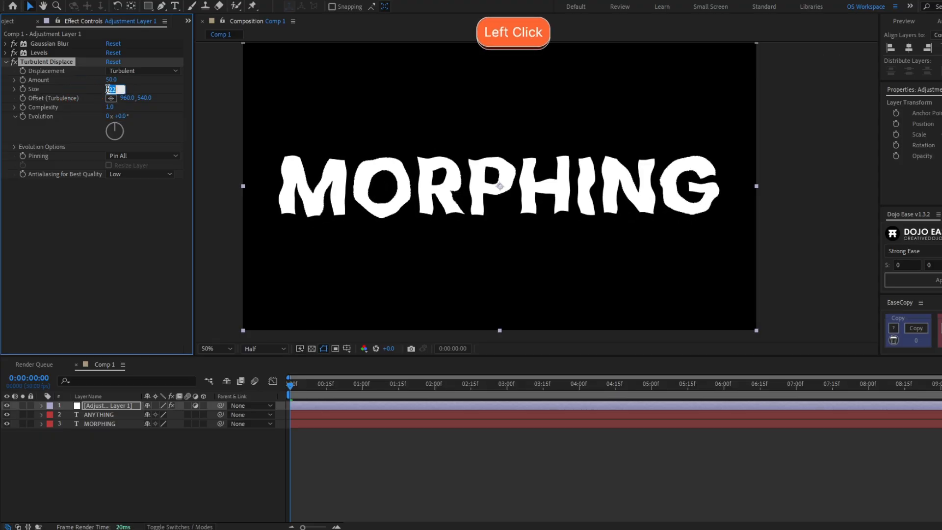
pyautogui.write('30')
pyautogui.press('Return')
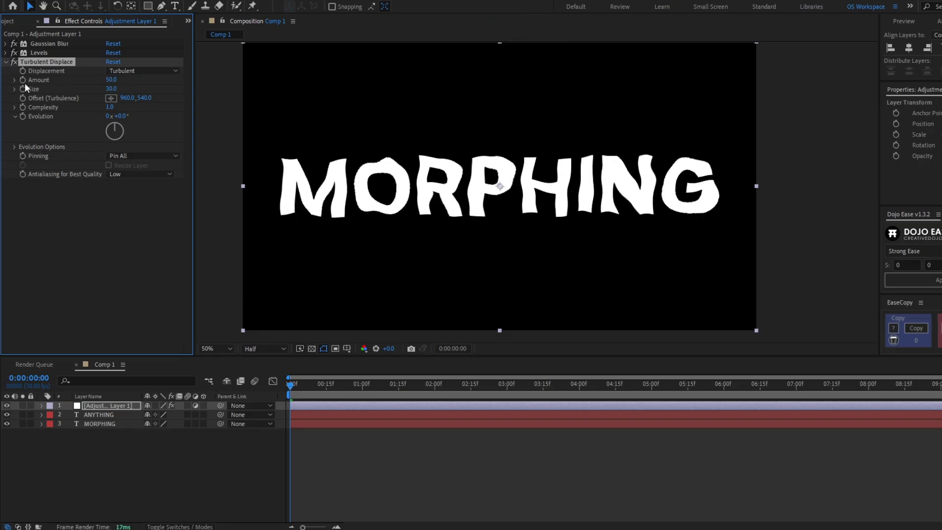
# Add a Turbulent Displace Amount keyframe of 0 at 0:00:00:00
pyautogui.click(21, 81)
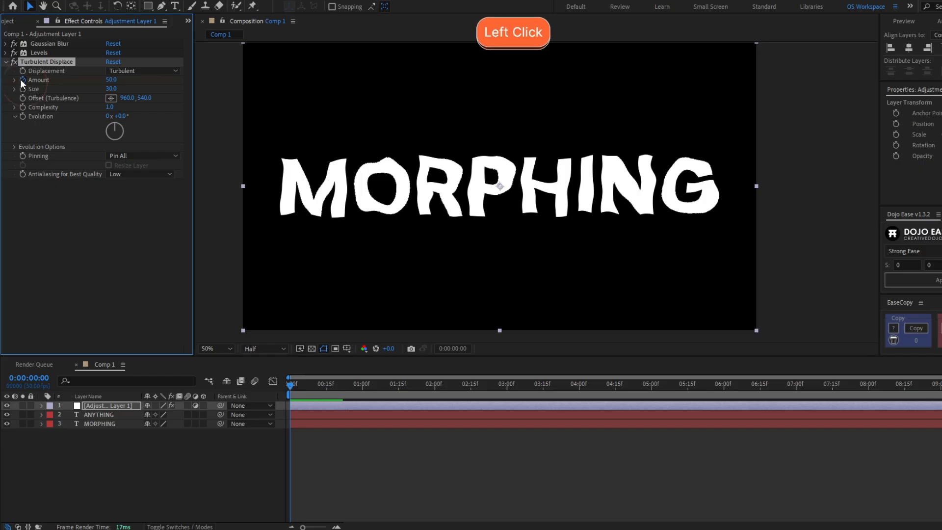
pyautogui.click(111, 79)
pyautogui.write('0')
pyautogui.press('Return')
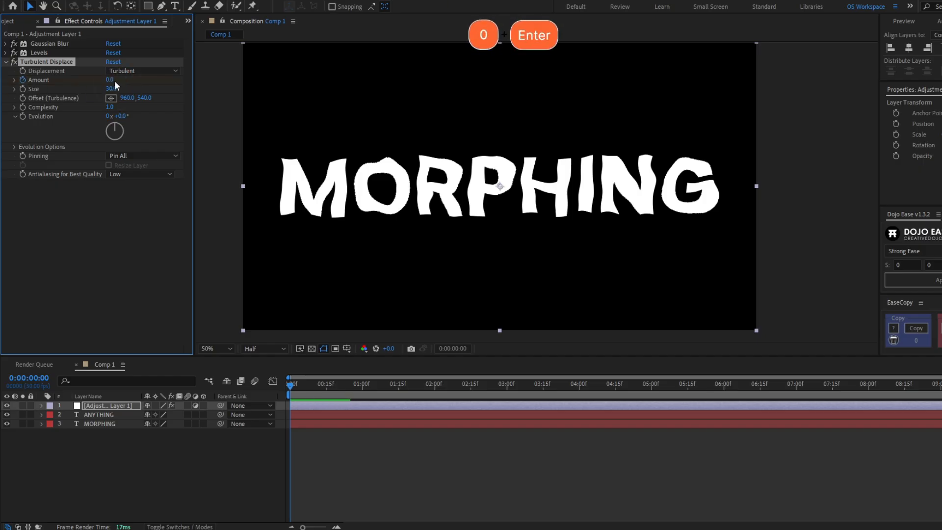
# Add Turbulent Displace Amount keyframes of 0 at 0:00:01:00 and 54 at 0:00:00:15
pyautogui.press('u')
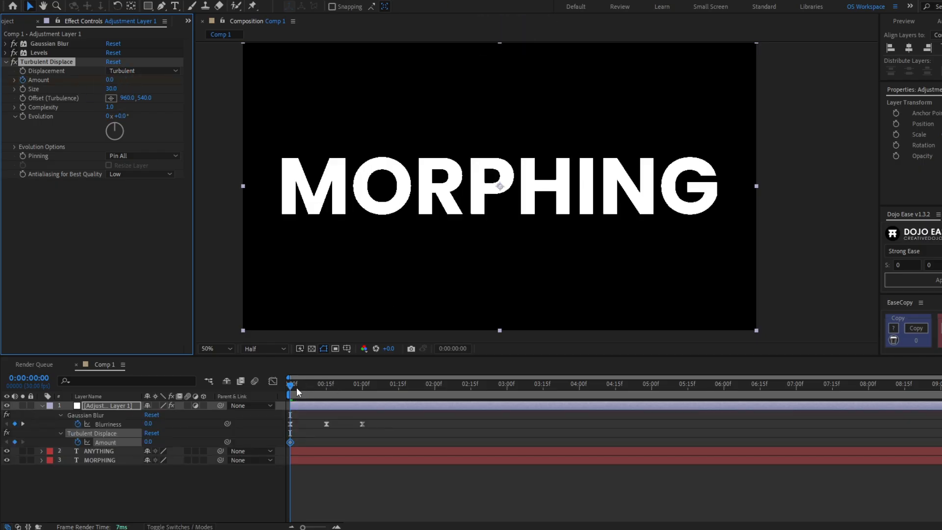
pyautogui.moveTo(296, 387); pyautogui.dragTo(362, 387)
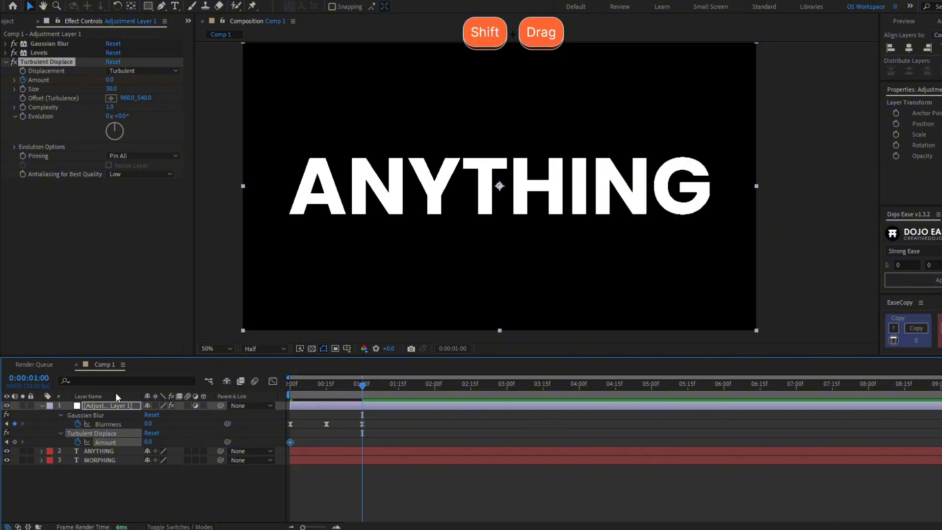
pyautogui.click(15, 442)
pyautogui.press('j')
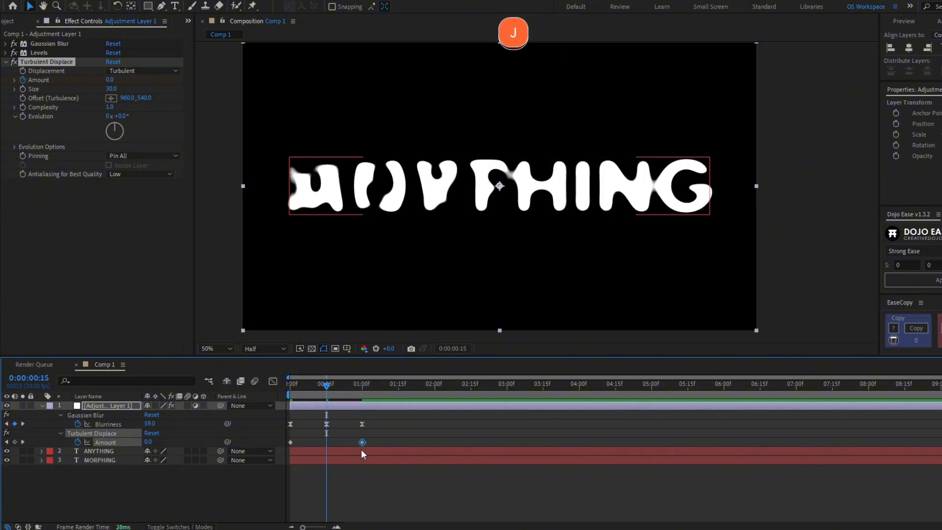
pyautogui.moveTo(147, 443); pyautogui.dragTo(180, 443)
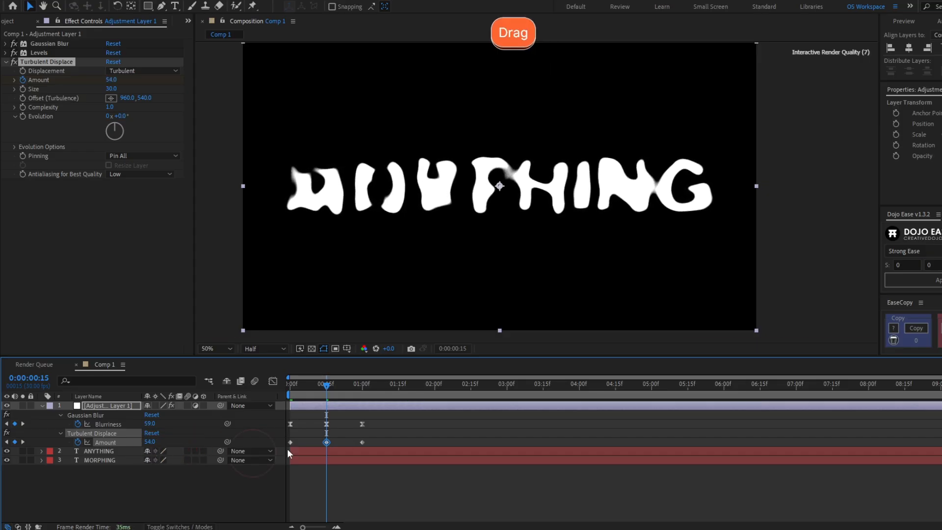
# Apply Easy Ease to the Amount keyframes and preview the distorted morph
pyautogui.press('F9')
pyautogui.click(263, 398)
pyautogui.click(289, 385)
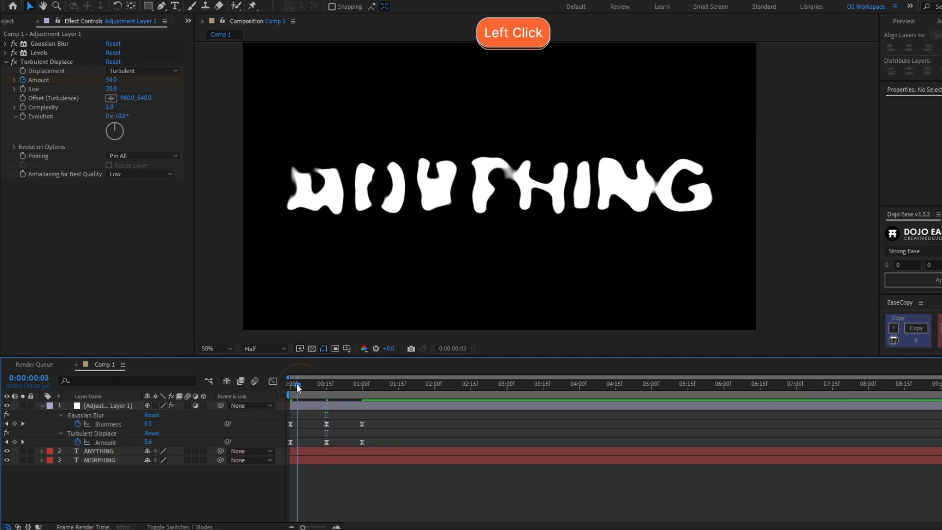
pyautogui.press('space')
pyautogui.moveTo(299, 387); pyautogui.dragTo(323, 401)
pyautogui.moveTo(324, 397); pyautogui.dragTo(280, 395)
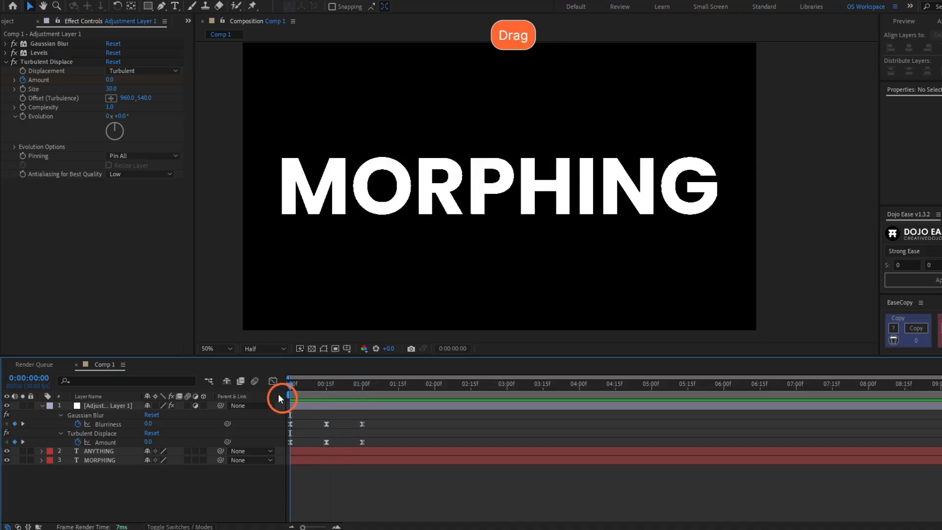
# Add the expression time*250 to the Turbulent Displace Evolution
pyautogui.click(39, 112)
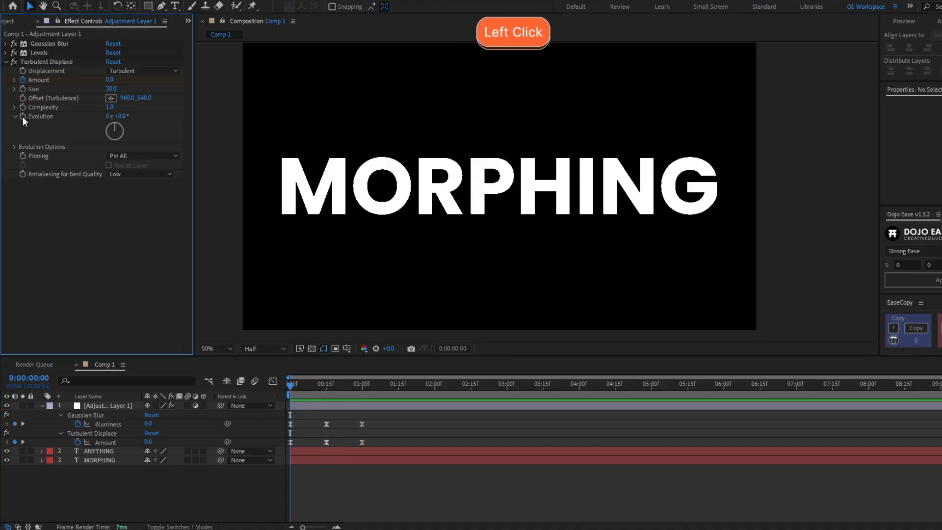
pyautogui.keyDown('alt'); pyautogui.click(23, 117); pyautogui.keyUp('alt')
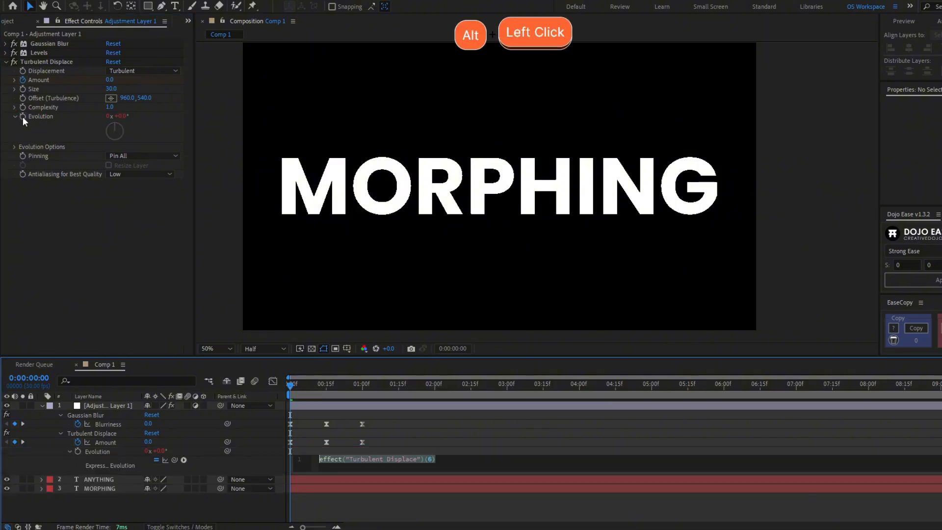
pyautogui.write('time+')
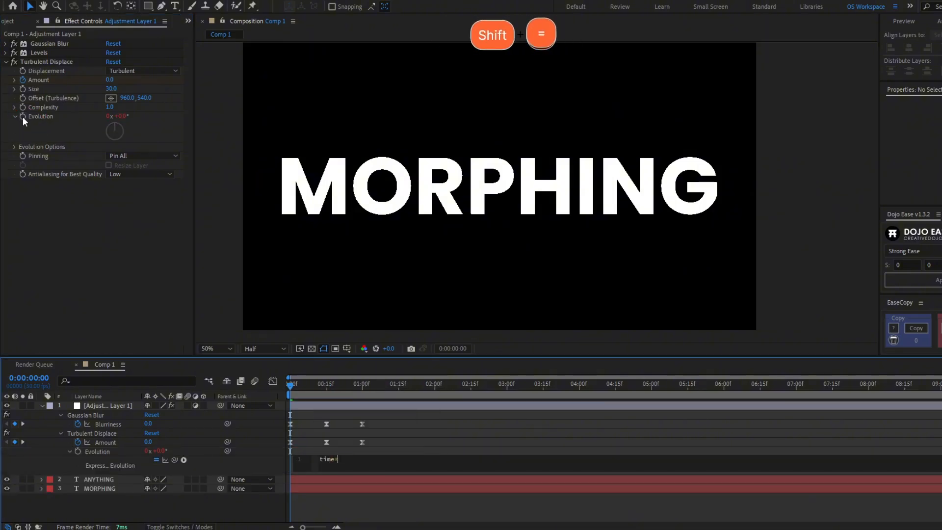
pyautogui.write('250')
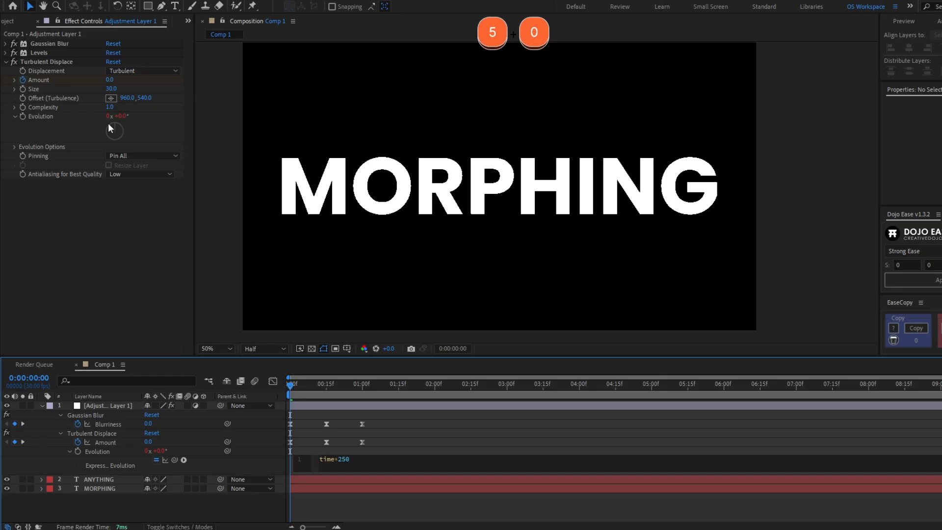
pyautogui.click(399, 423)
# Preview the morph, try time*1250 as the Turbulent Displace Evolution expression, and preview it again
pyautogui.press('space')
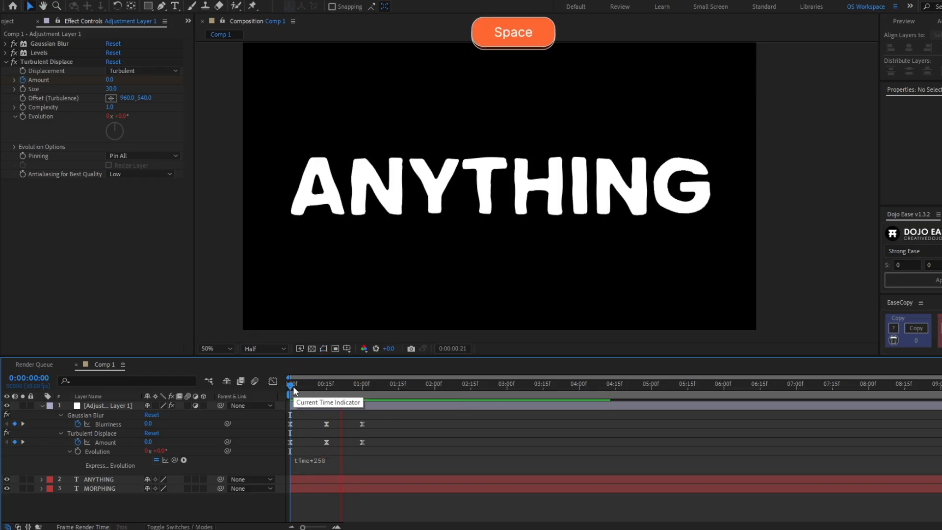
pyautogui.press('space')
pyautogui.click(335, 457)
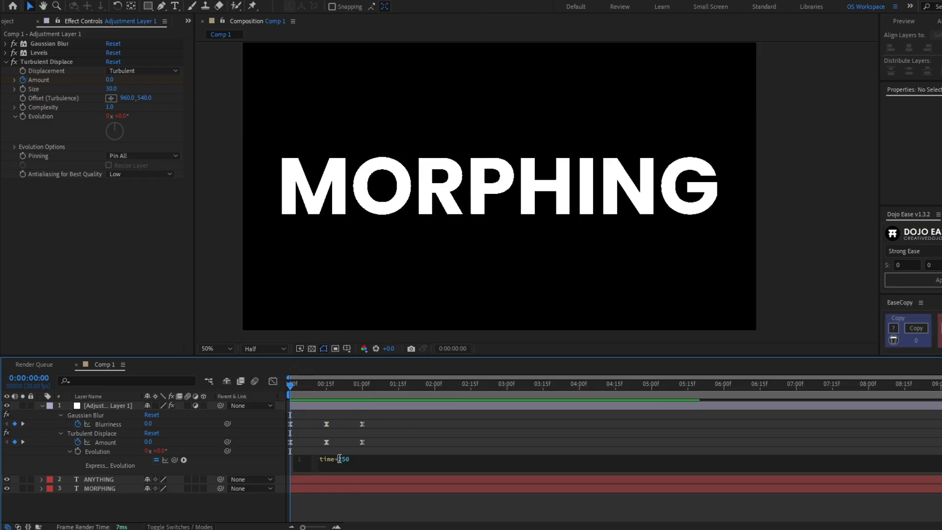
pyautogui.doubleClick(338, 463)
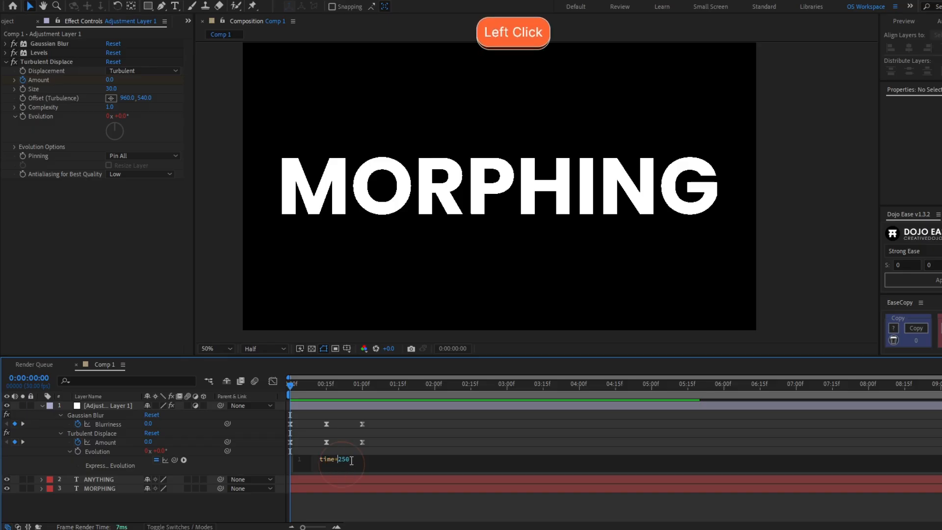
pyautogui.write('1')
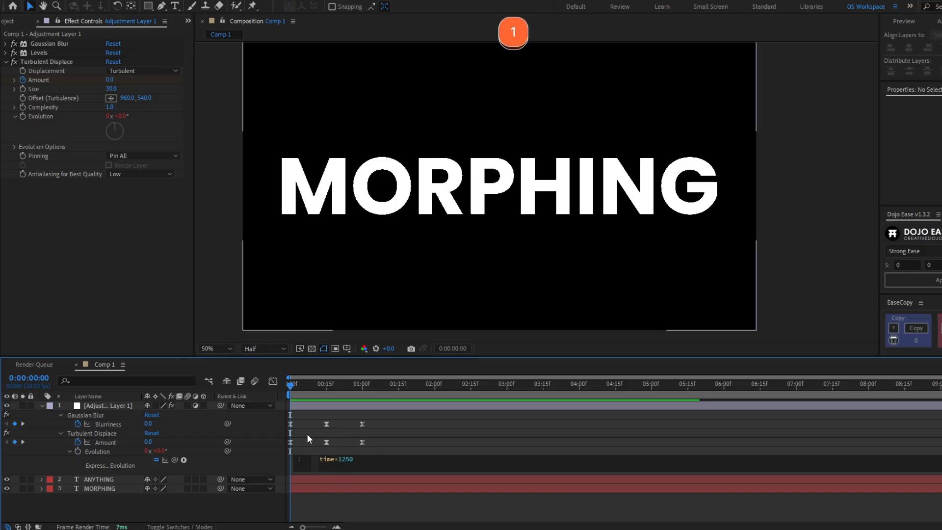
pyautogui.press('space')
pyautogui.click(289, 387)
pyautogui.press('space')
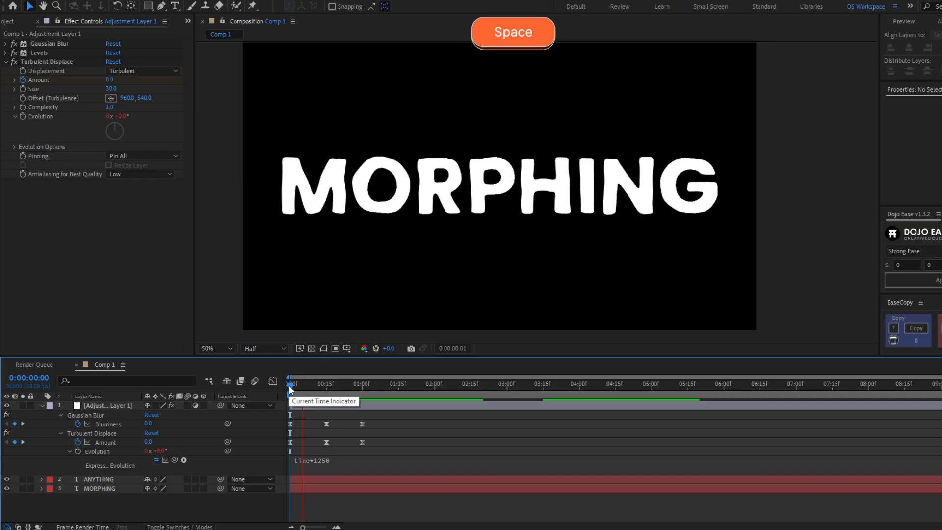
# Remove the extra digit from the Turbulent Displace Evolution expression and preview the morph
pyautogui.click(368, 456)
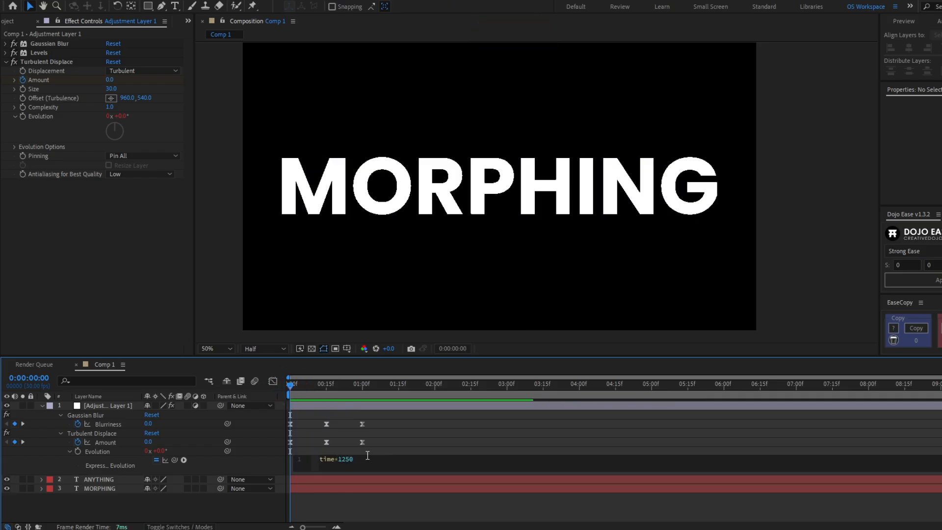
pyautogui.press('BackSpace')
pyautogui.click(347, 447)
pyautogui.press('space')
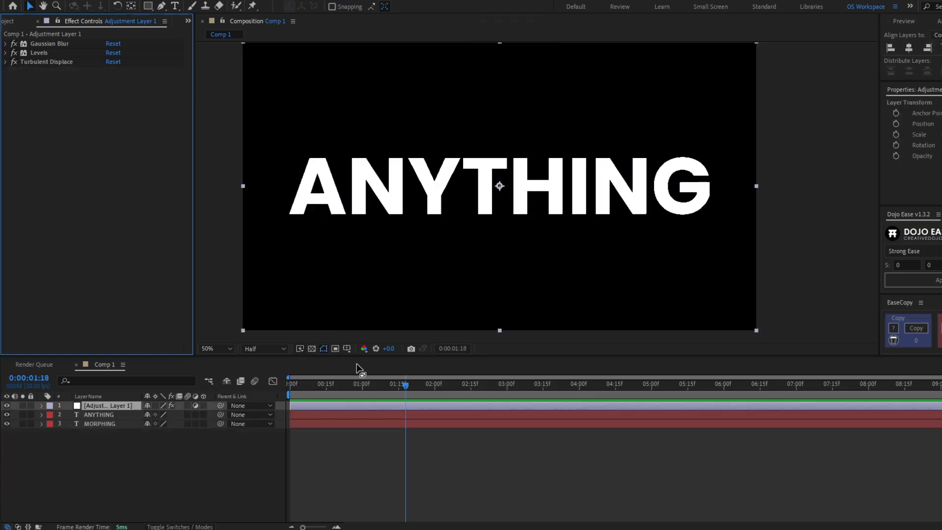
# Inspect the edges of the letters N and G up close with the adjustment layer hidden and shown
pyautogui.scroll(1, 779, 163)
pyautogui.moveTo(780, 165); pyautogui.dragTo(337, 179)
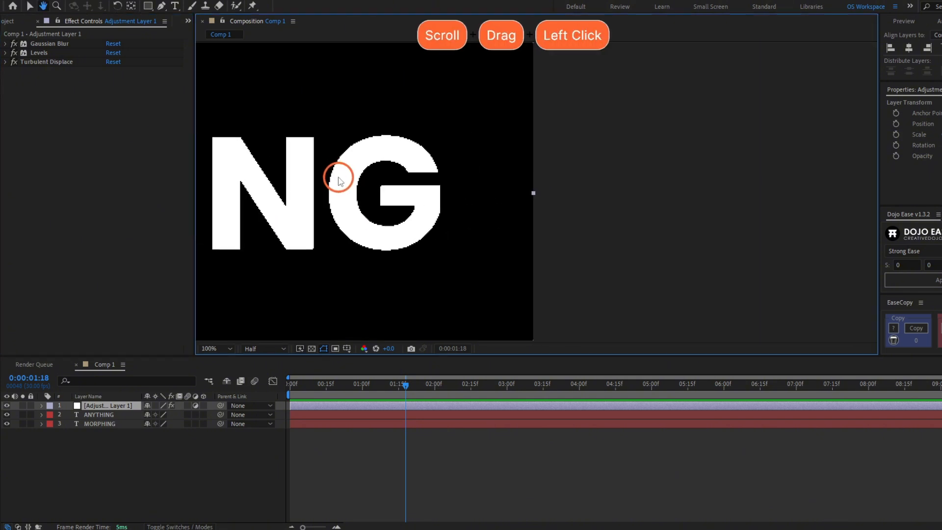
pyautogui.scroll(1, 334, 180)
pyautogui.moveTo(234, 210); pyautogui.dragTo(503, 275)
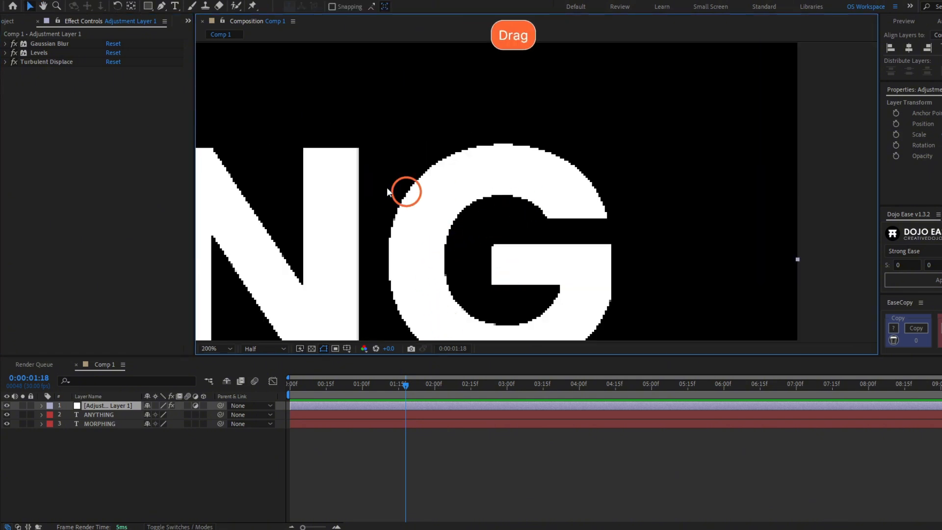
pyautogui.click(6, 405)
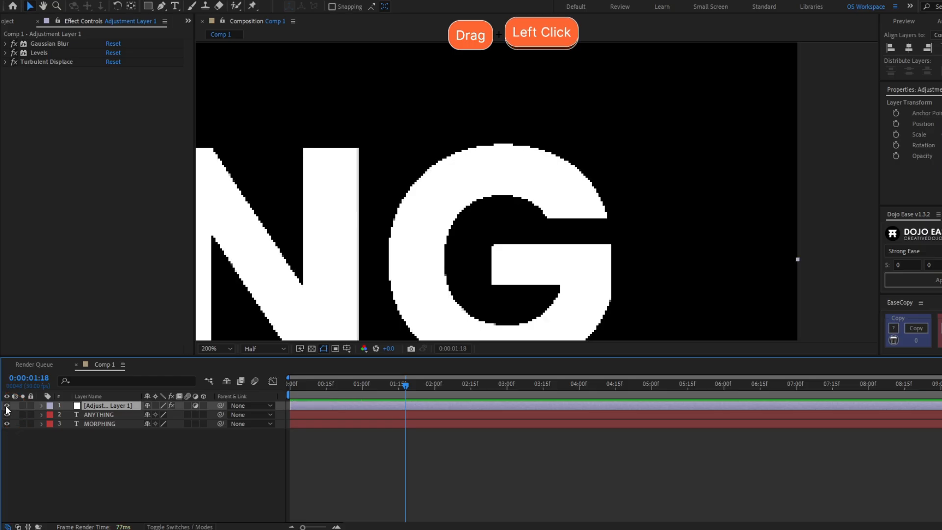
pyautogui.click(7, 406)
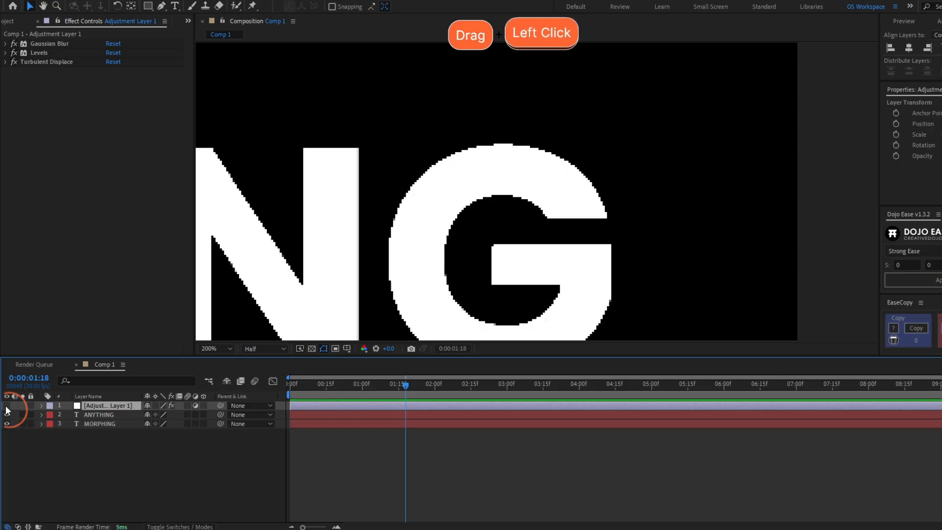
# Apply the Roughen Edges effect to the adjustment layer and set its Fractal Influence to 0
pyautogui.click(69, 104)
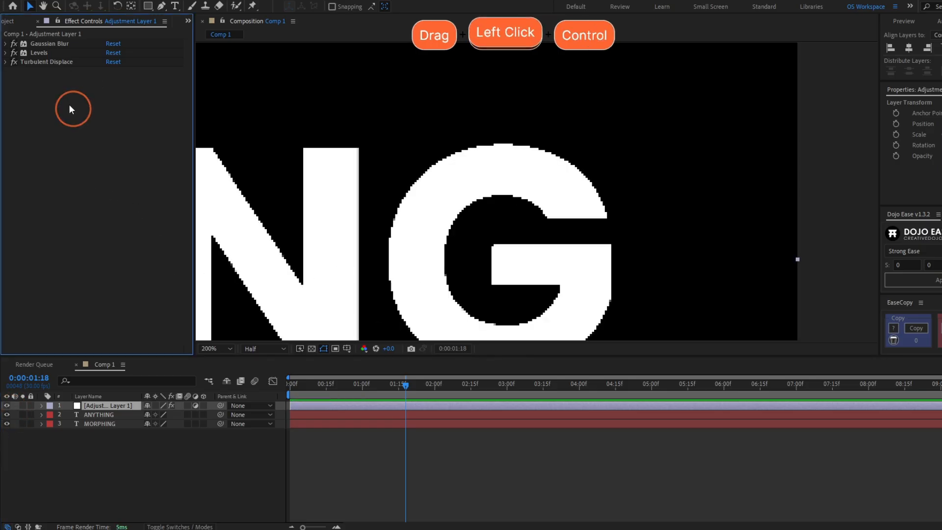
pyautogui.hotkey('ctrl', 'space')
pyautogui.write('roughe')
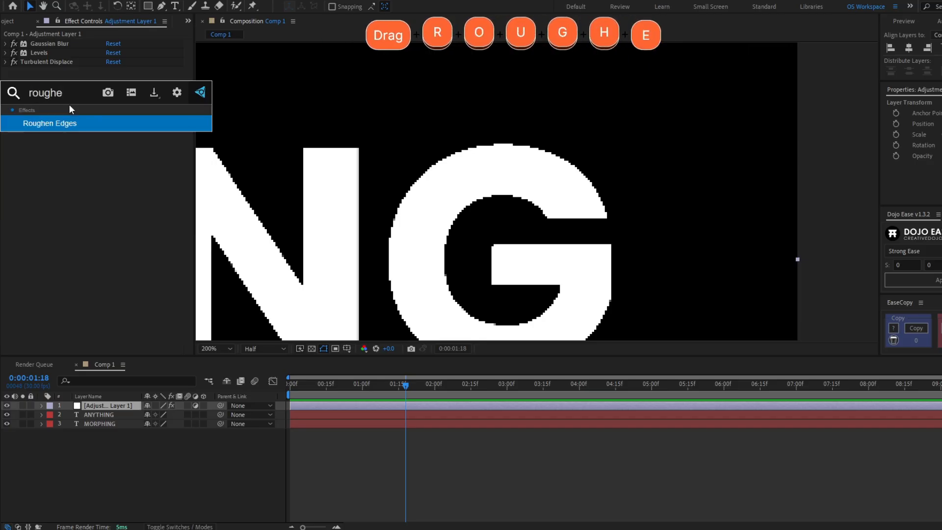
pyautogui.press('Return')
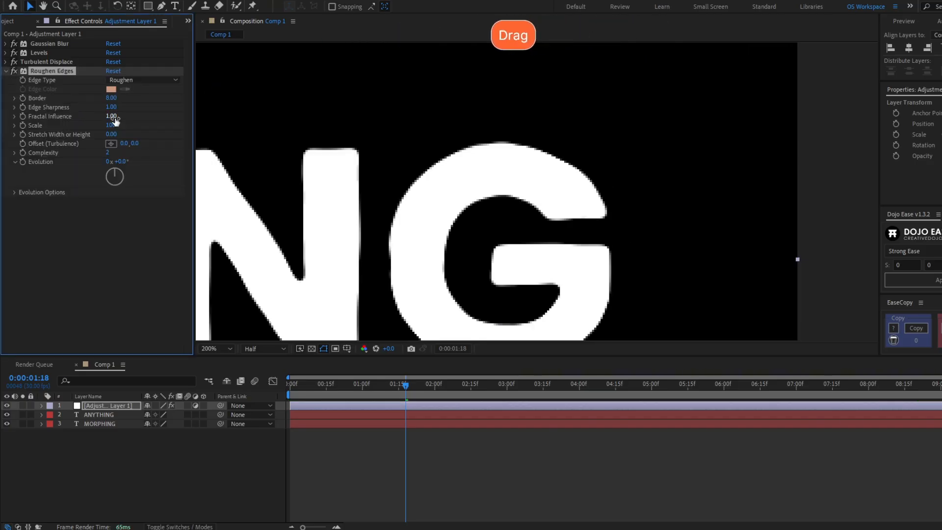
pyautogui.press('shift')
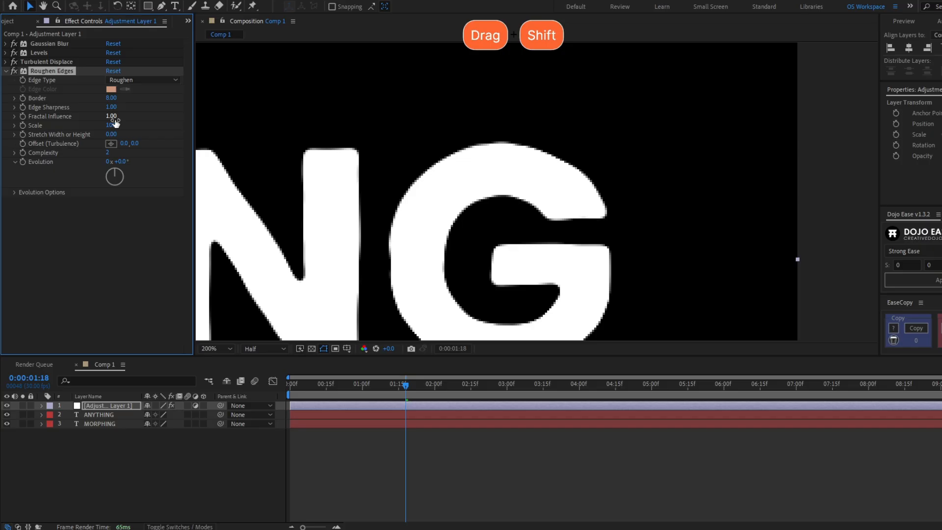
pyautogui.moveTo(115, 123); pyautogui.dragTo(111, 123)
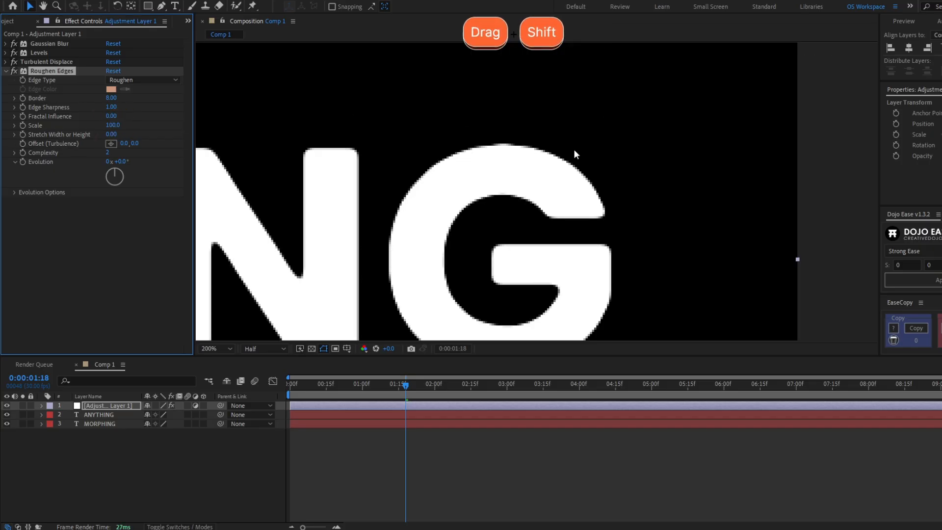
# Soften the letter edges by setting the Roughen Edges Border to 4 and Edge Sharpness to 0.20
pyautogui.scroll(2, 527, 164)
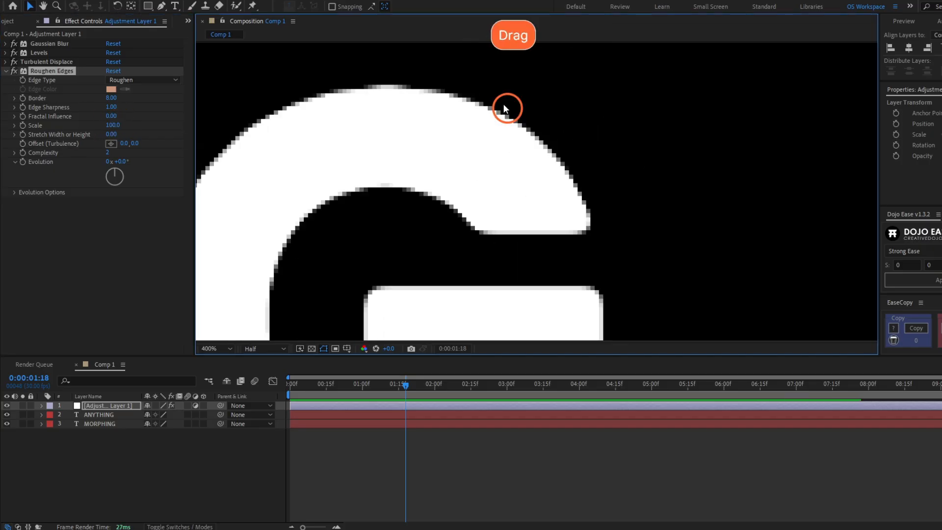
pyautogui.moveTo(504, 104); pyautogui.dragTo(302, 97)
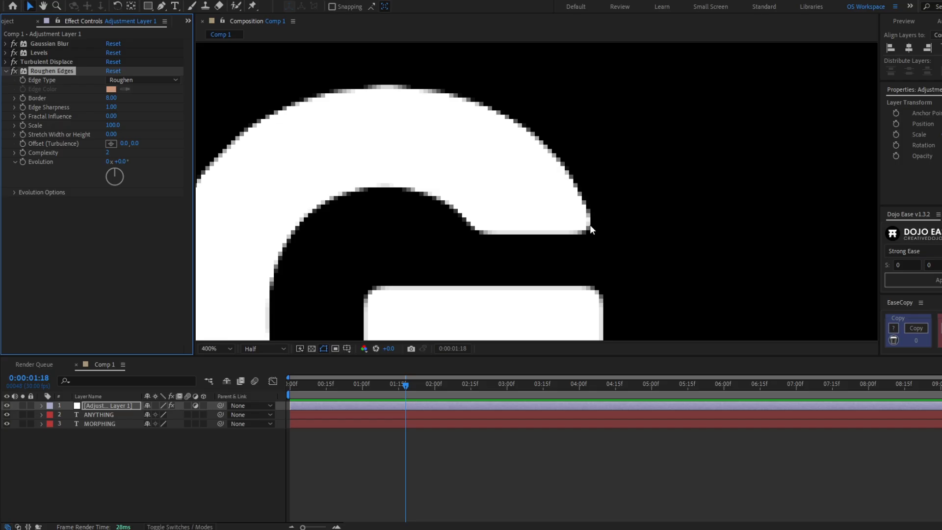
pyautogui.click(109, 101)
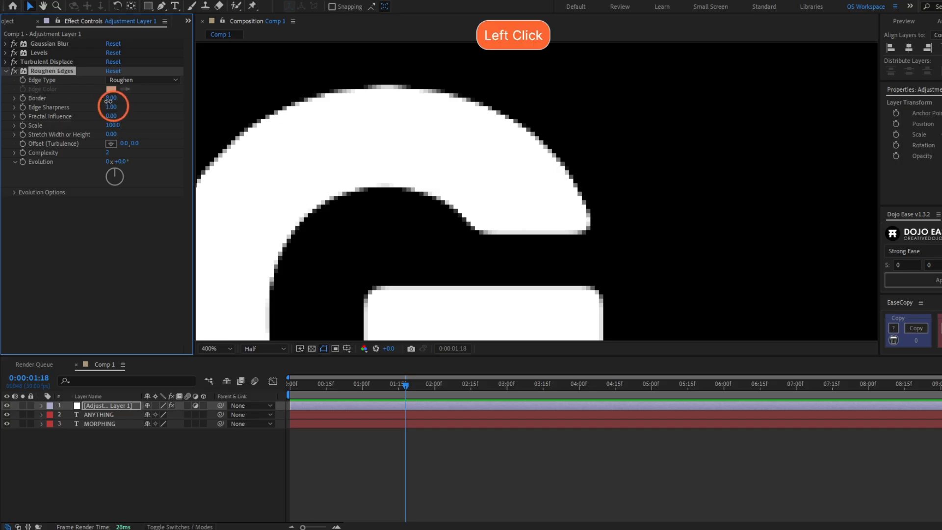
pyautogui.moveTo(103, 100); pyautogui.dragTo(80, 100)
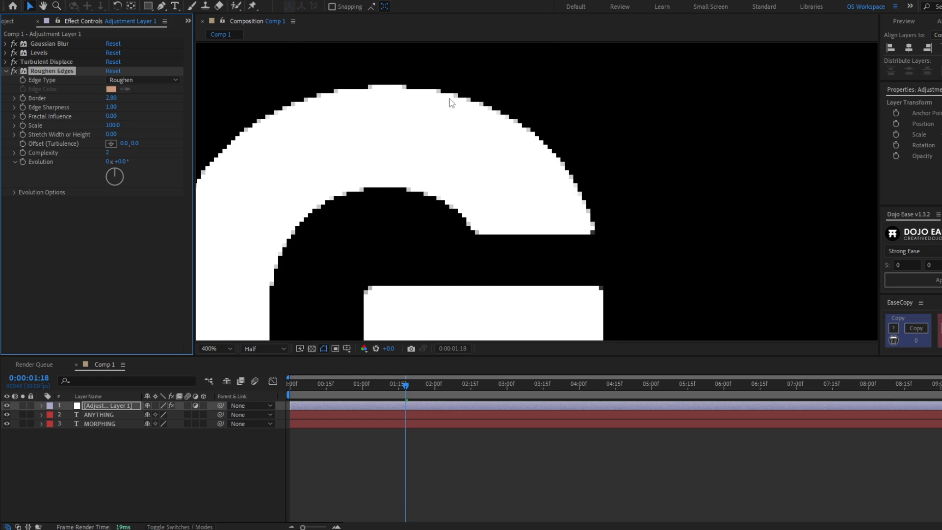
pyautogui.click(110, 109)
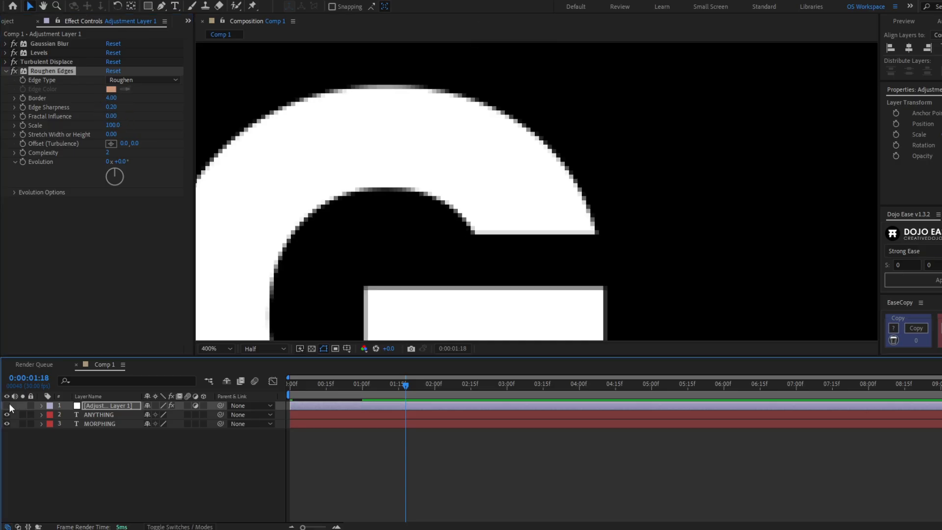
# Toggle the adjustment layer's visibility to compare the softened edge of the letter G with the original
pyautogui.click(8, 404)
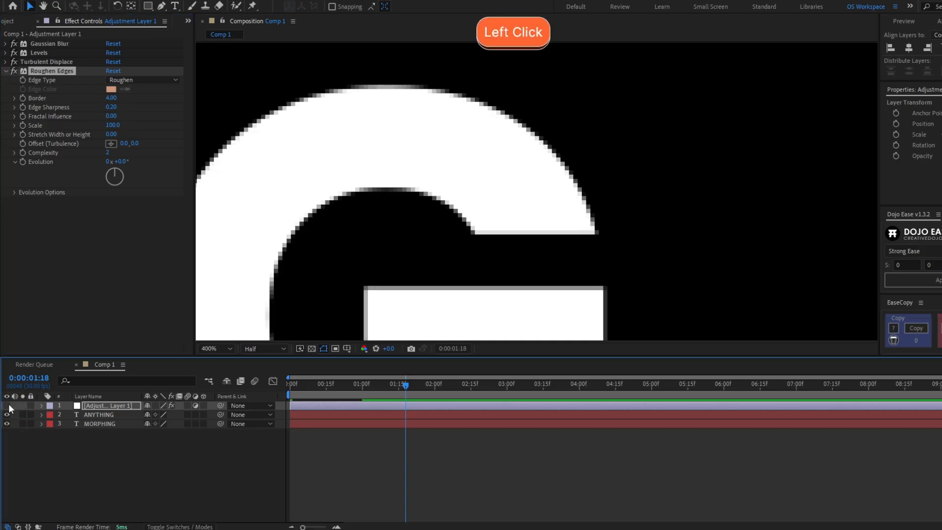
pyautogui.click(9, 406)
pyautogui.click(9, 405)
pyautogui.click(8, 406)
# Rename the adjustment layer as Morph Effect and preview the morph from the start
pyautogui.click(117, 404)
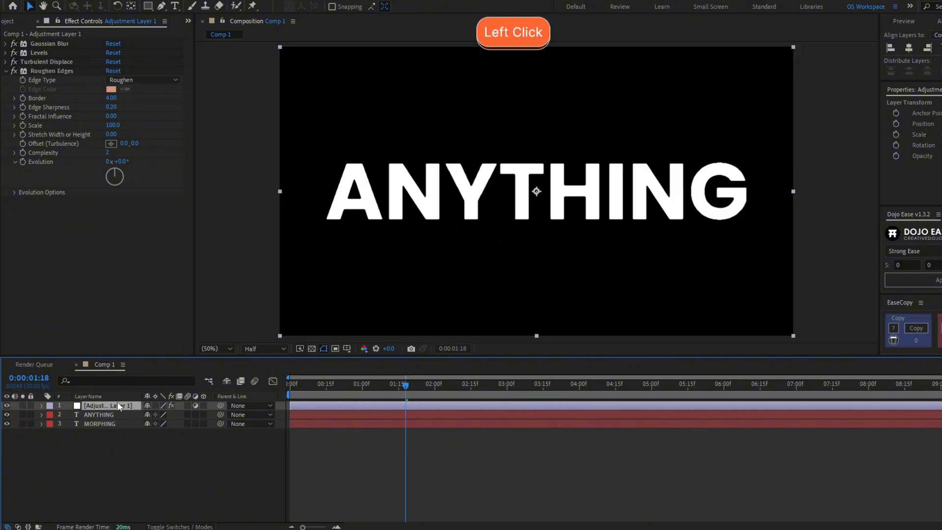
pyautogui.press('Return')
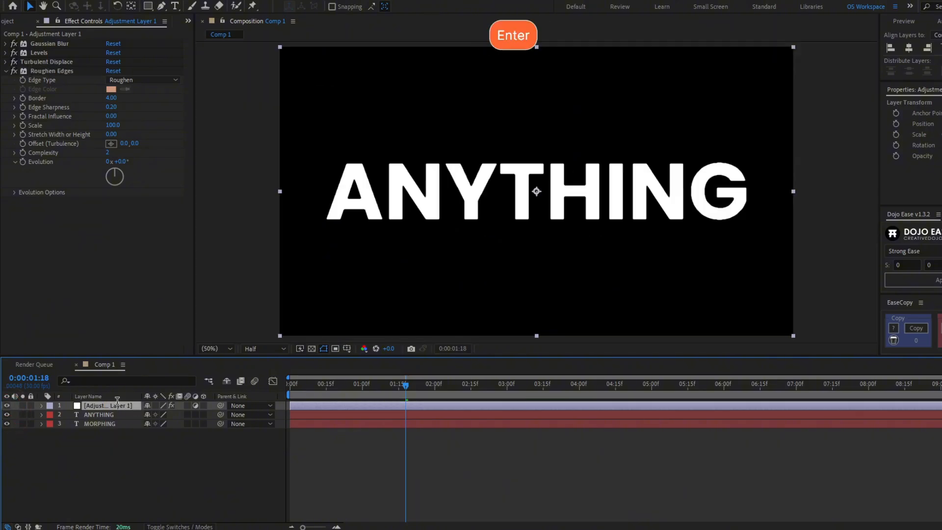
pyautogui.write('Morph Effect')
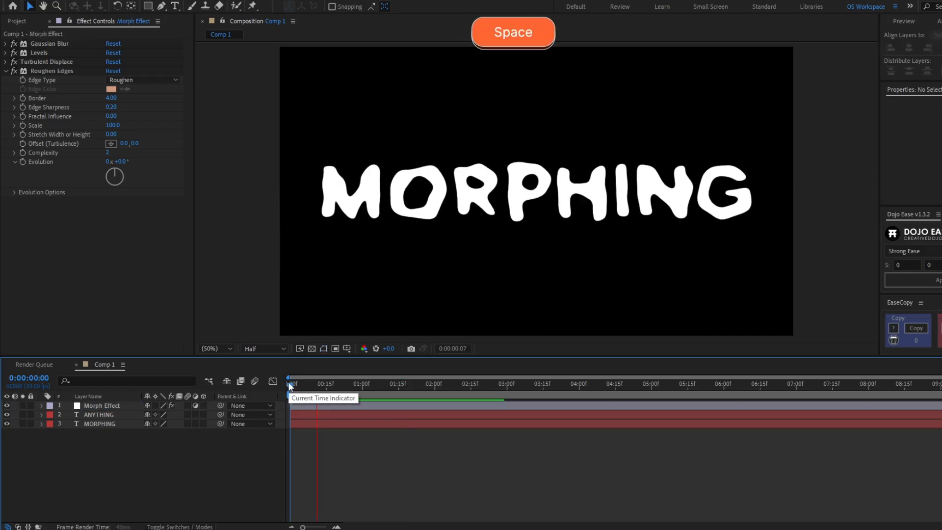
pyautogui.click(289, 382)
pyautogui.press('space')
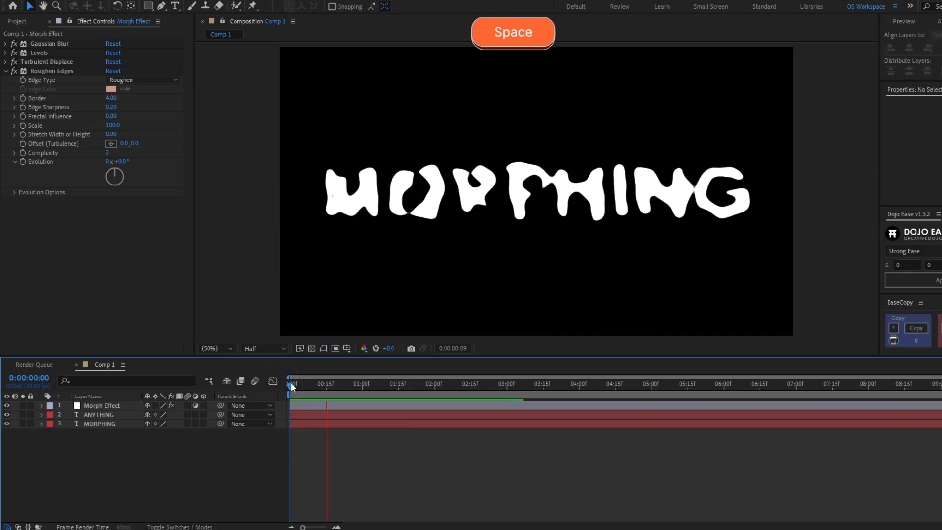
pyautogui.press('space')
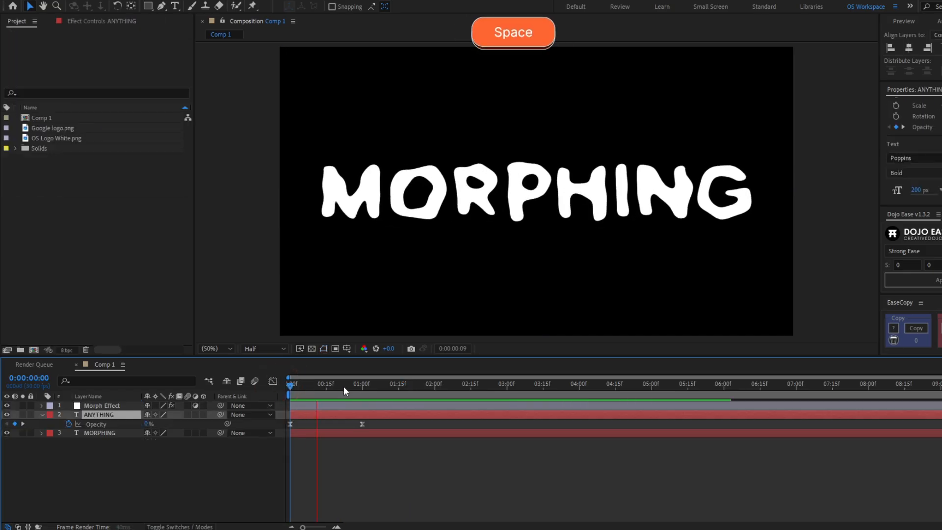
# Add OS Logo White.png directly below the Morph Effect layer and scale it down to fit inside the composition
pyautogui.click(372, 385)
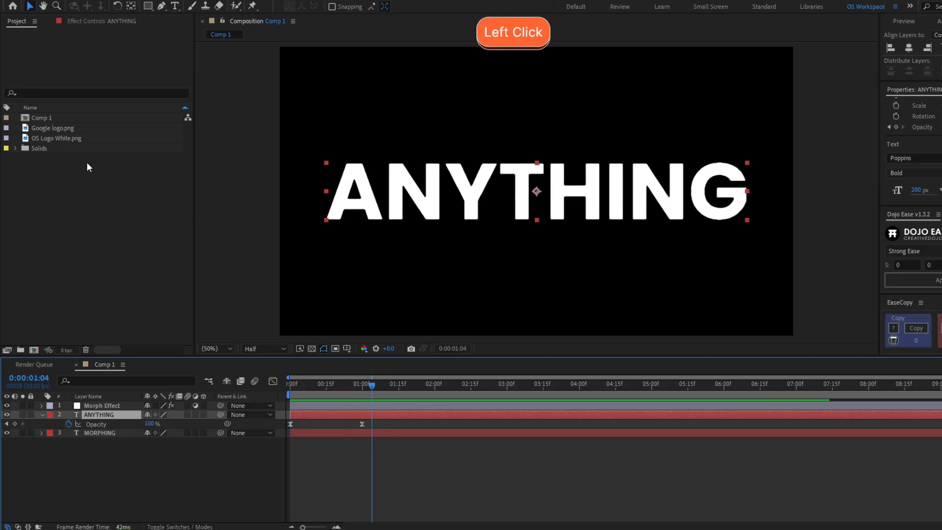
pyautogui.moveTo(66, 138); pyautogui.dragTo(130, 408)
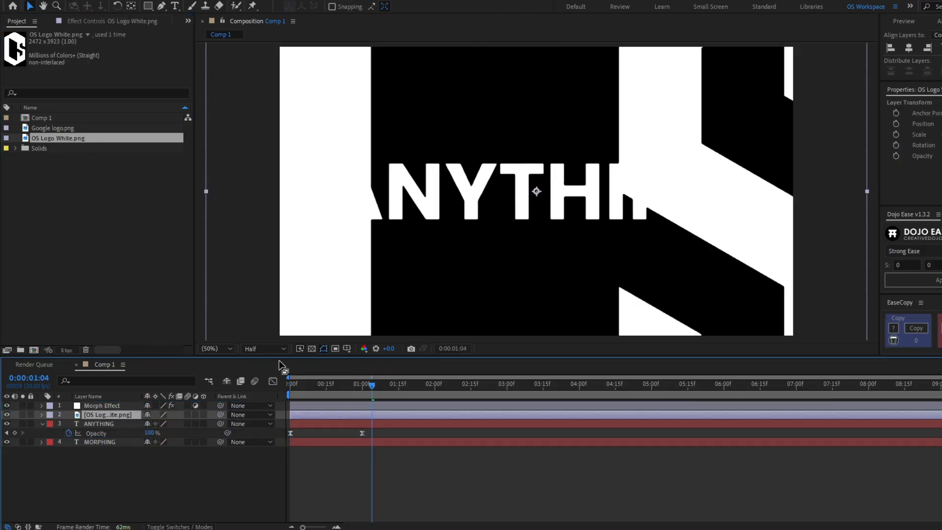
pyautogui.press('s')
pyautogui.moveTo(183, 425); pyautogui.dragTo(134, 424)
pyautogui.click(379, 422)
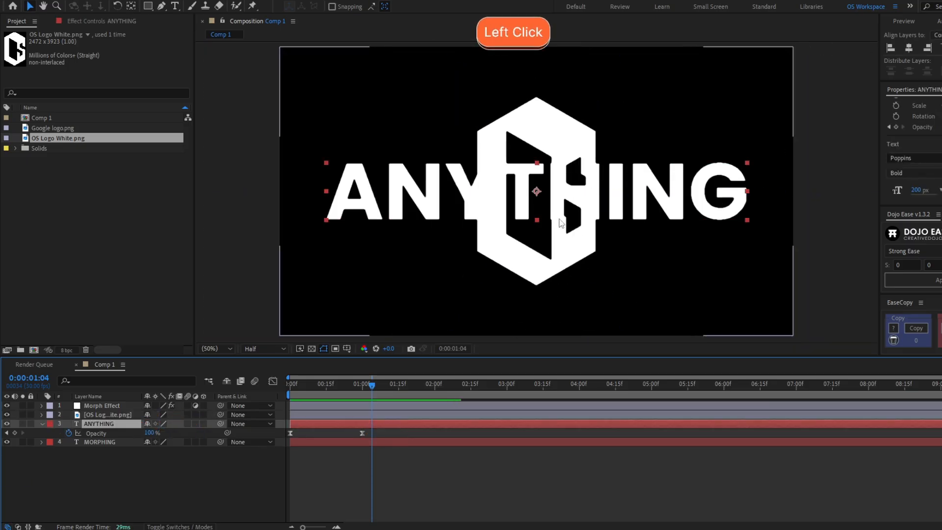
# Copy all of the Morph Effect layer's Blurriness and Amount keyframes and paste them starting at 1:00
pyautogui.click(358, 406)
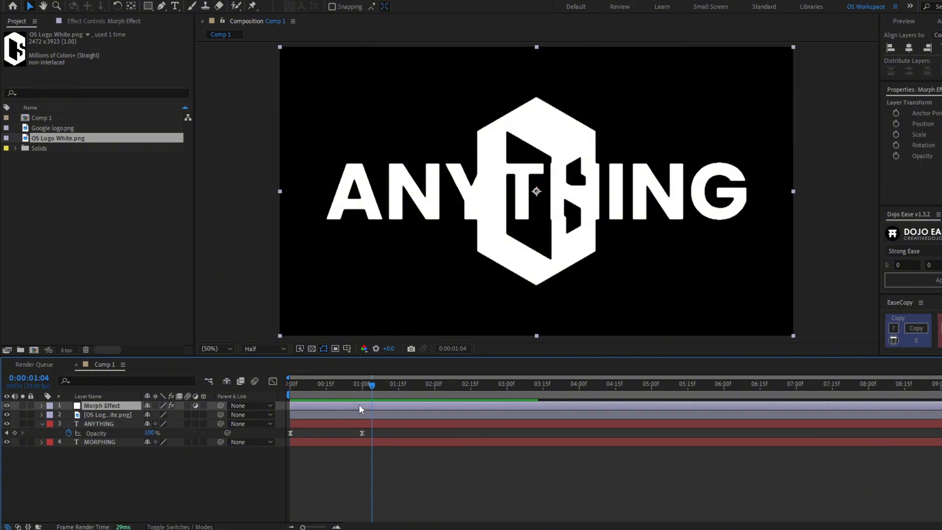
pyautogui.press('u')
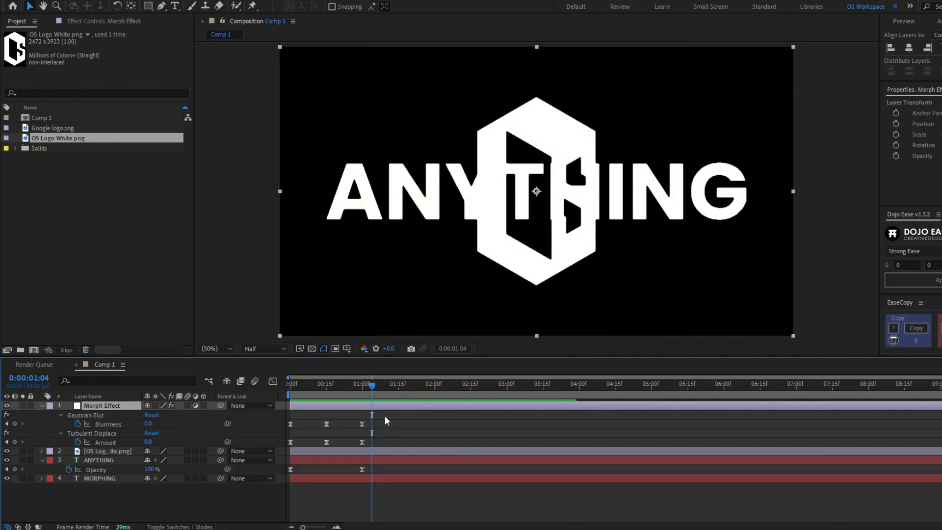
pyautogui.moveTo(385, 416); pyautogui.dragTo(257, 449)
pyautogui.hotkey('ctrl', 'c')
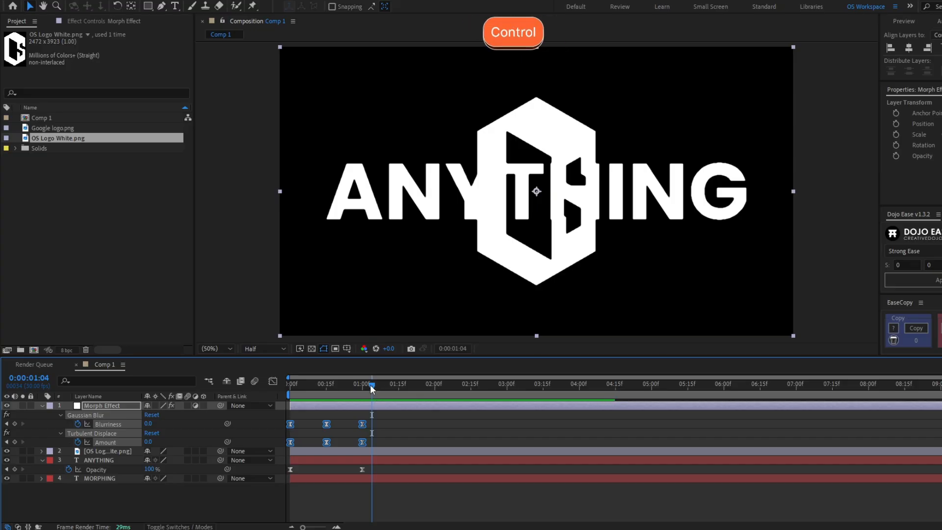
pyautogui.moveTo(372, 386); pyautogui.dragTo(362, 388)
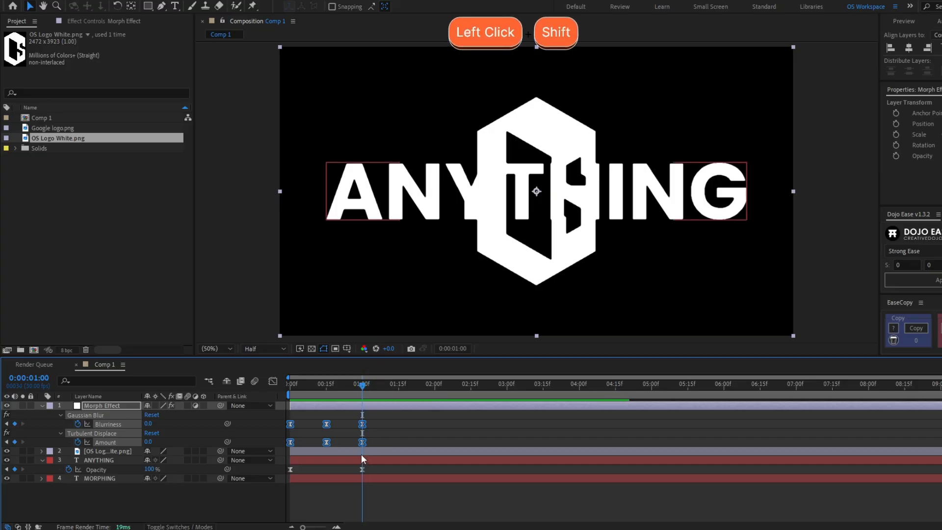
pyautogui.click(369, 404)
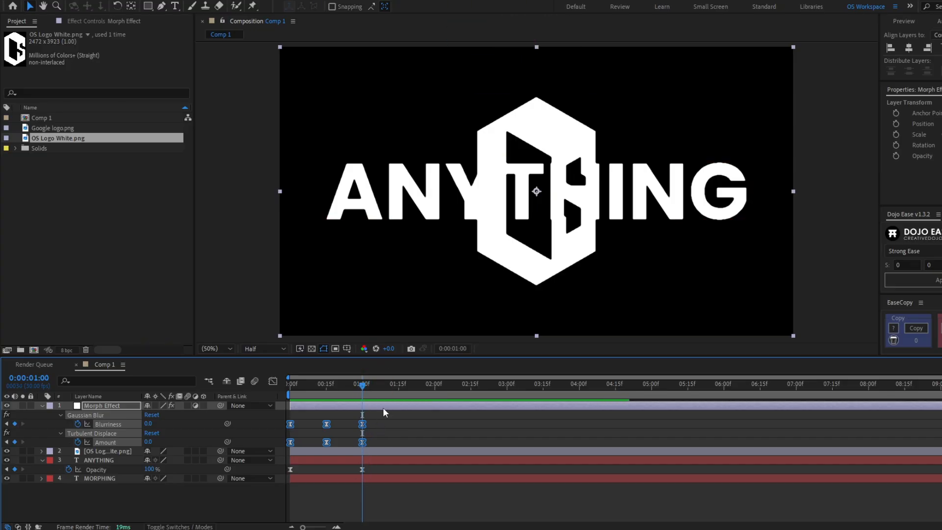
pyautogui.hotkey('ctrl', 'v')
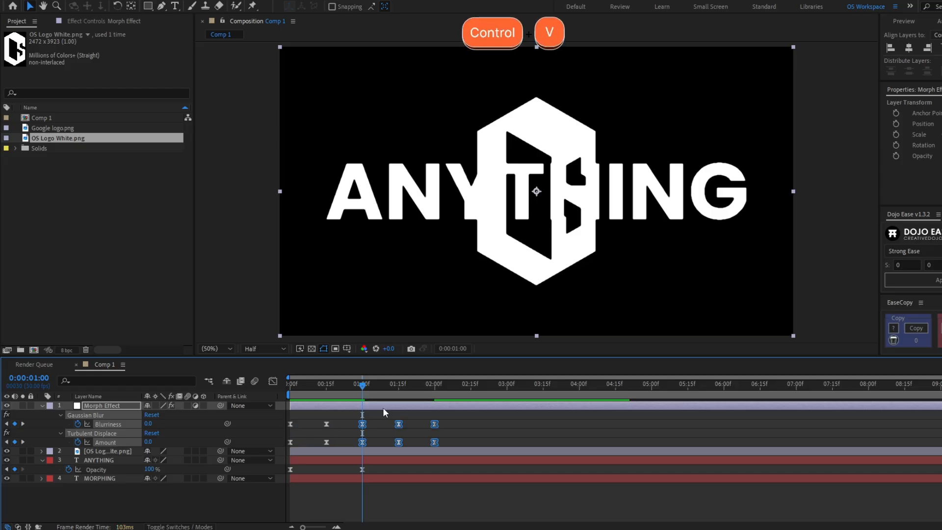
# Hide the OS logo layer and keyframe the ANYTHING layer's opacity to 0% at 2:00
pyautogui.click(7, 451)
pyautogui.click(358, 460)
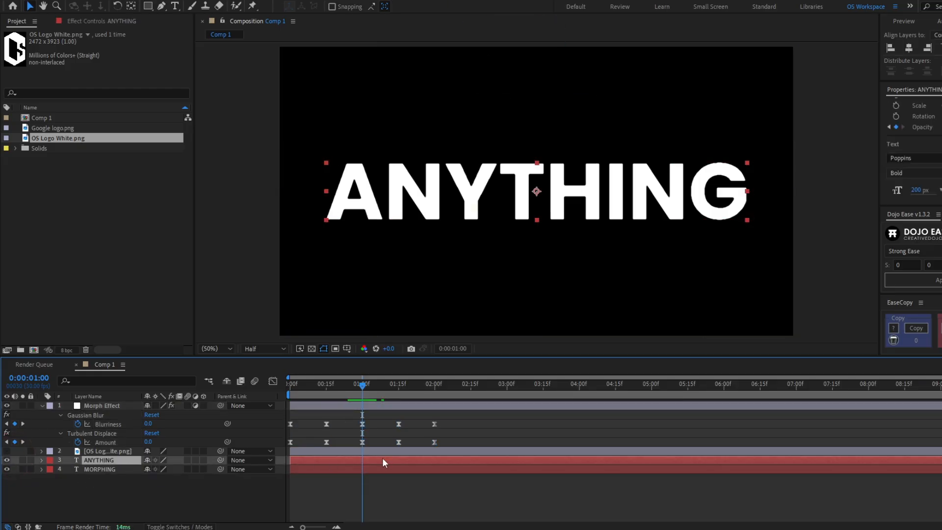
pyautogui.press('t')
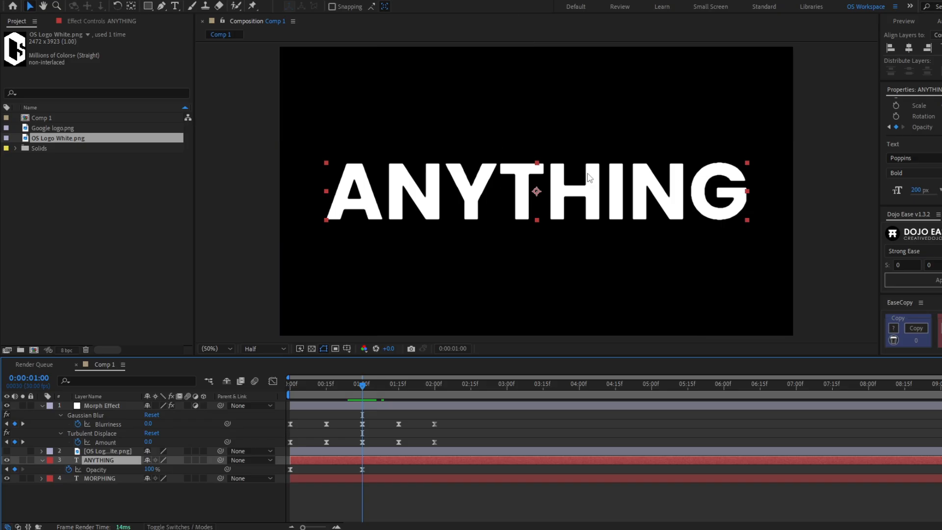
pyautogui.moveTo(368, 388); pyautogui.dragTo(434, 390)
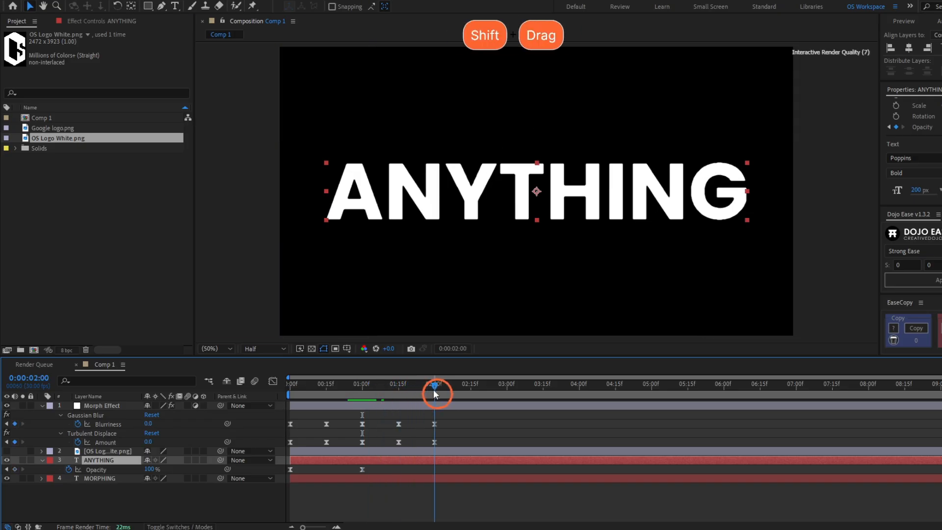
pyautogui.keyDown('shift'); pyautogui.click(148, 470); pyautogui.keyUp('shift')
pyautogui.moveTo(148, 471); pyautogui.dragTo(115, 504)
# Start the OS logo layer at 1:00 and keyframe its opacity from 0% at 1:00 to 100% at 2:00
pyautogui.moveTo(347, 454); pyautogui.dragTo(413, 452)
pyautogui.keyDown('shift'); pyautogui.click(362, 386); pyautogui.keyUp('shift')
pyautogui.press('t')
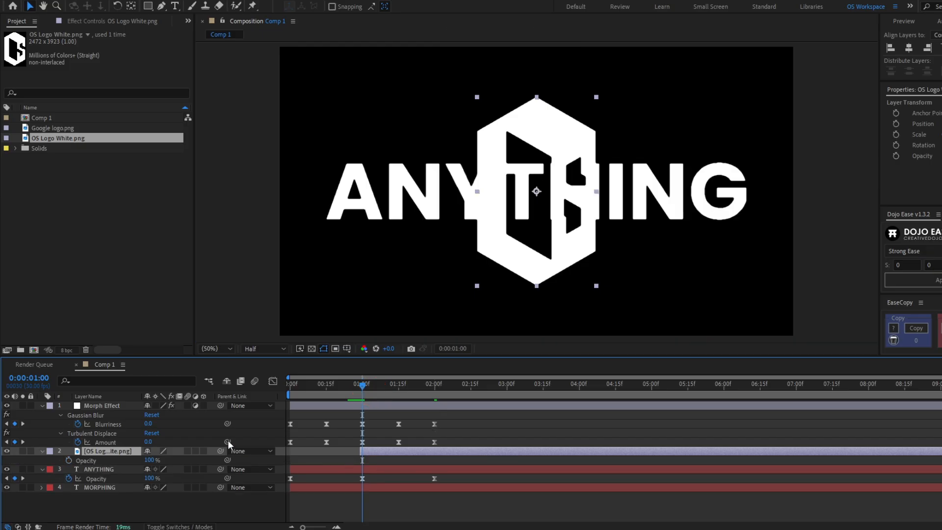
pyautogui.click(64, 460)
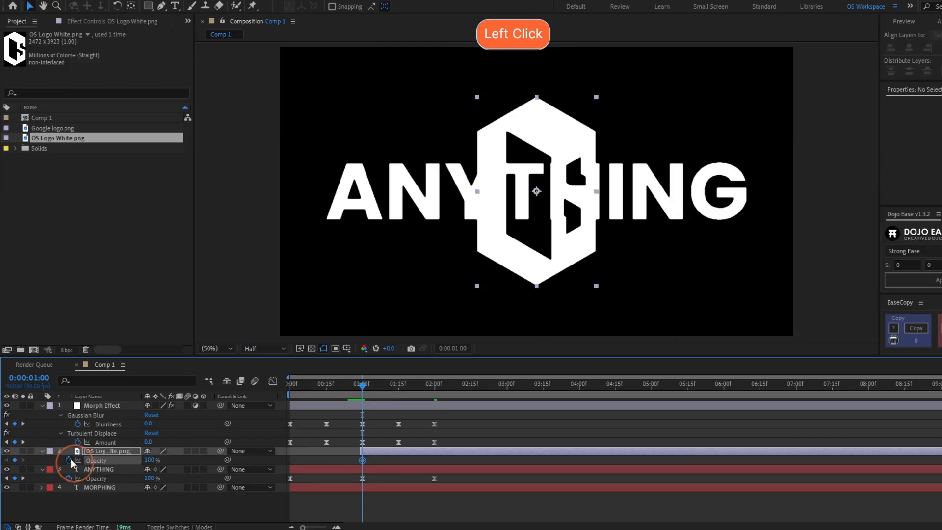
pyautogui.moveTo(148, 459); pyautogui.dragTo(81, 481)
pyautogui.moveTo(362, 385); pyautogui.dragTo(434, 386)
pyautogui.moveTo(148, 460); pyautogui.dragTo(371, 460)
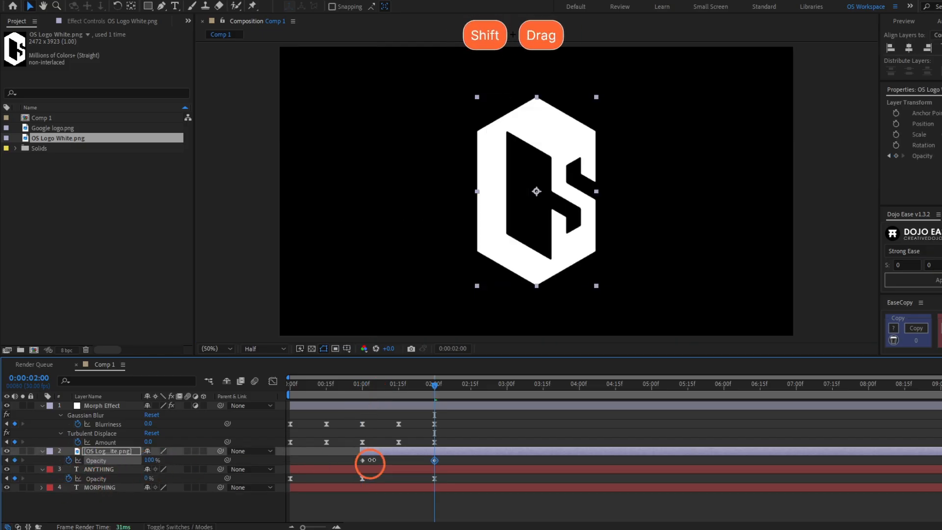
# Apply Easy Ease to both opacity keyframes of the OS logo layer
pyautogui.click(528, 503)
pyautogui.moveTo(456, 465); pyautogui.dragTo(350, 457)
pyautogui.press('F9')
pyautogui.click(408, 502)
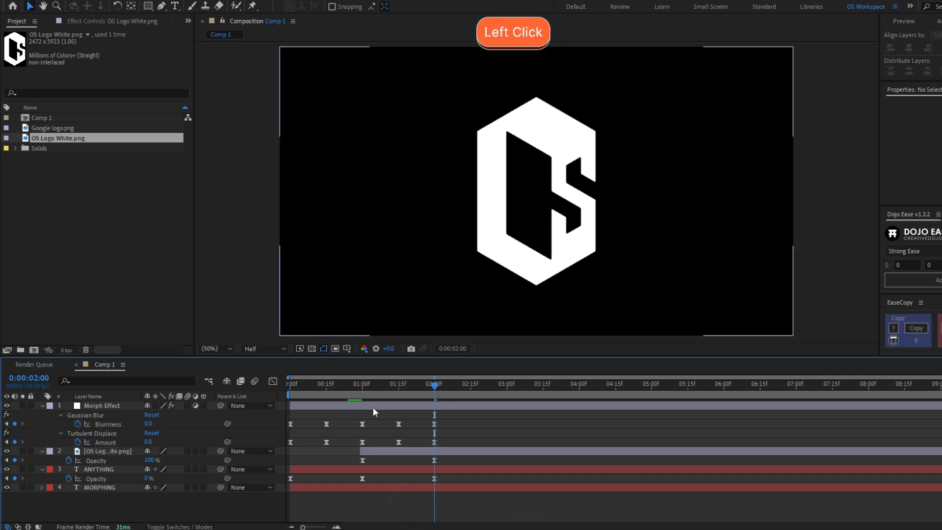
# Play the animation from the start to check the morph from ANYTHING into the OS logo
pyautogui.moveTo(364, 386); pyautogui.dragTo(277, 378)
pyautogui.press('space')
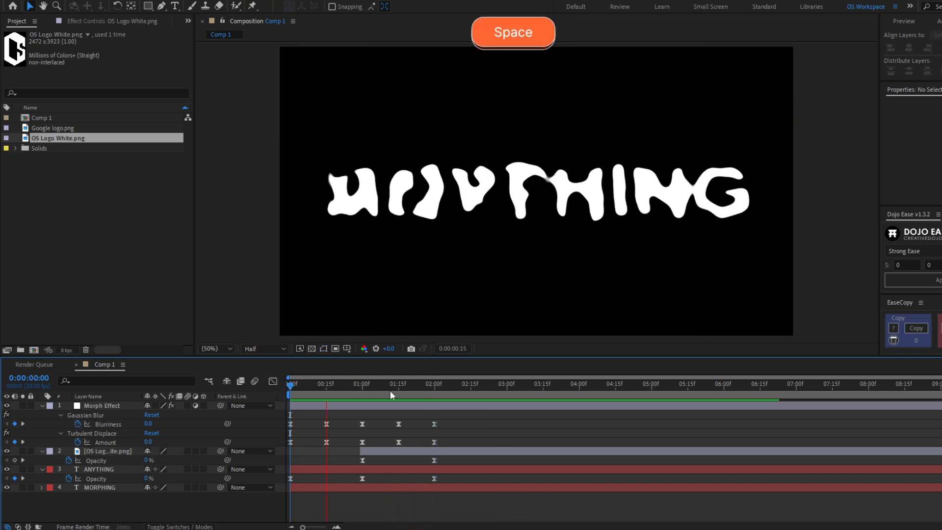
pyautogui.press('space')
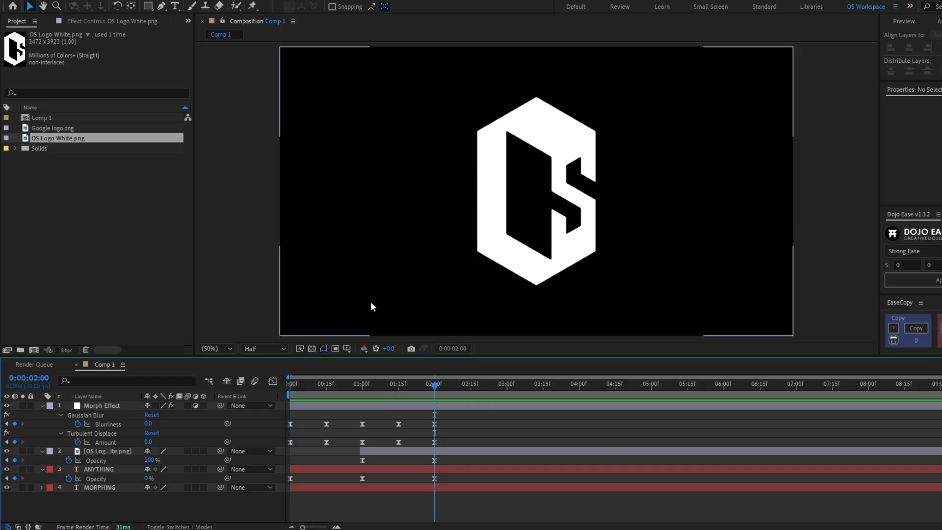
# Copy the Morph Effect's Blurriness and Amount keyframes between 1:00 and 2:00 and paste them starting at 2:00
pyautogui.click(52, 129)
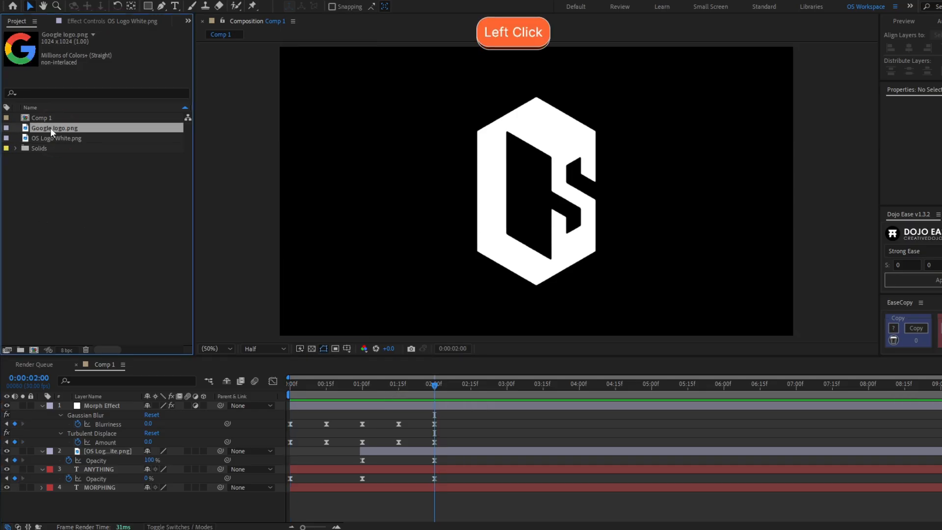
pyautogui.click(453, 427)
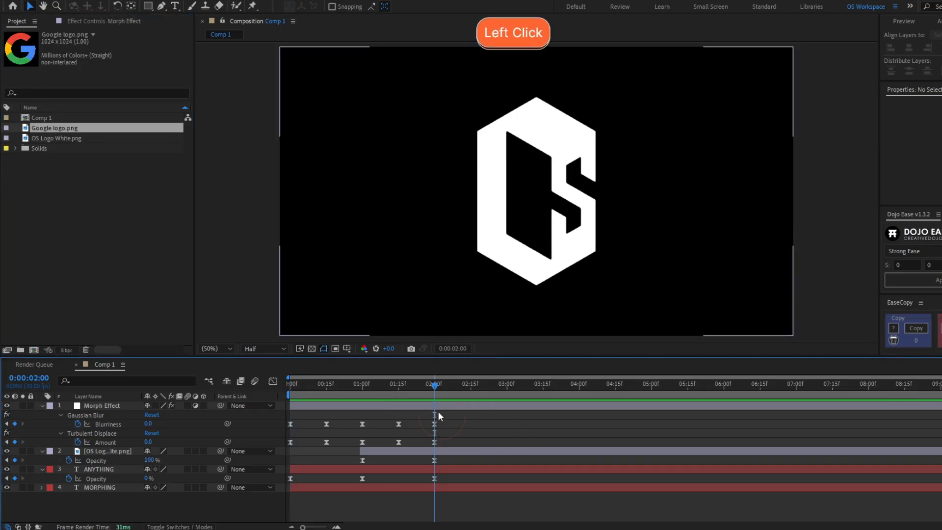
pyautogui.moveTo(438, 417); pyautogui.dragTo(355, 446)
pyautogui.hotkey('ctrl', 'c')
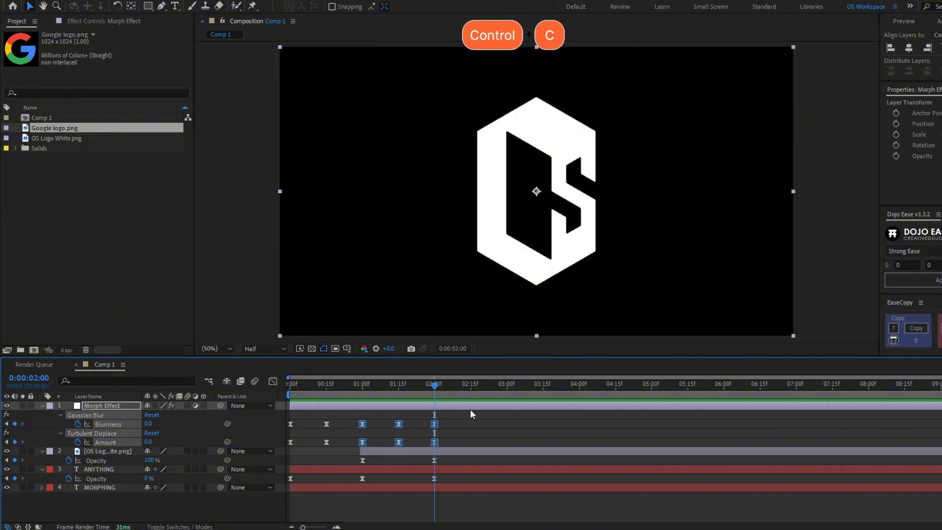
pyautogui.hotkey('ctrl', 'v')
pyautogui.click(387, 436)
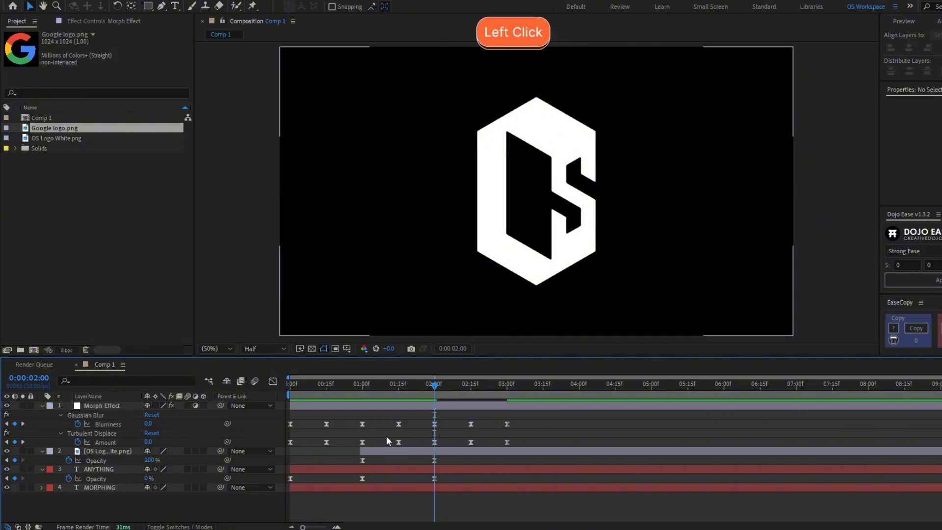
# Keyframe the OS logo layer's opacity to 0% at 3:00
pyautogui.click(443, 452)
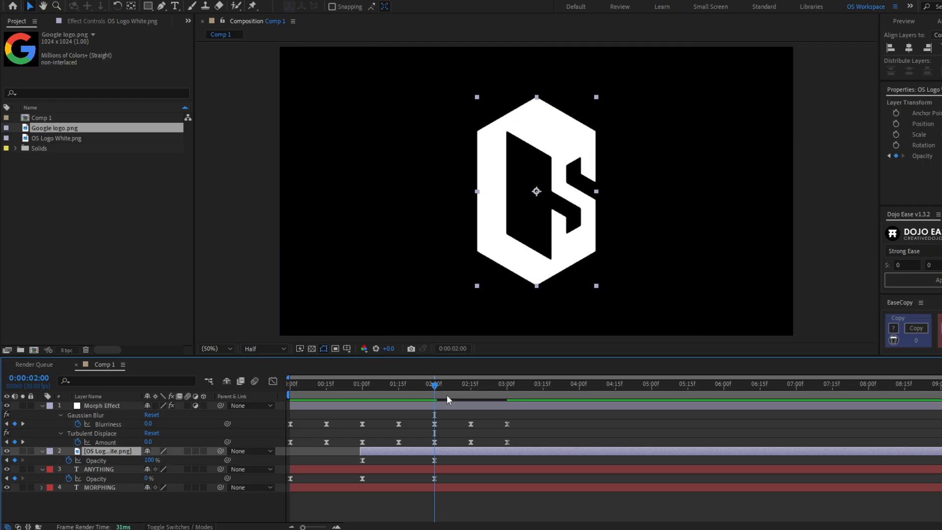
pyautogui.moveTo(440, 387); pyautogui.dragTo(502, 390)
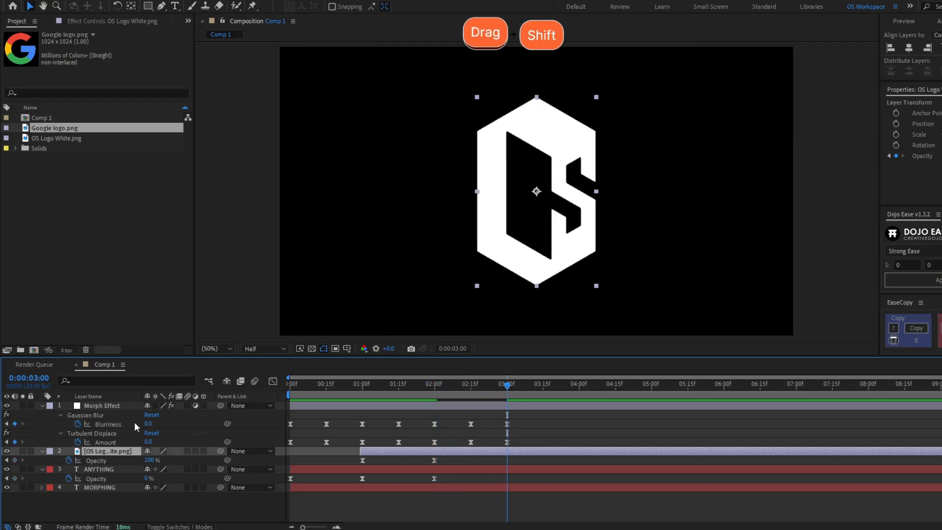
pyautogui.moveTo(148, 461); pyautogui.dragTo(57, 477)
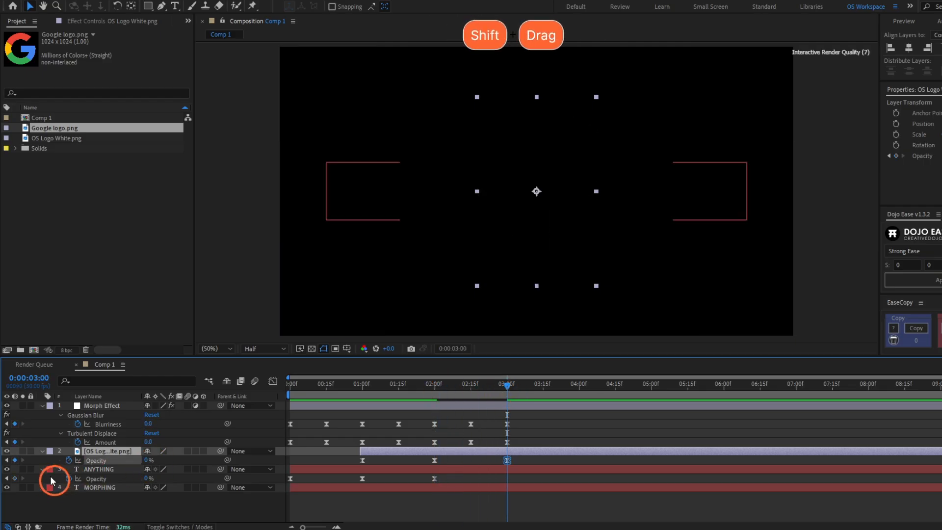
# Add Google logo.png directly below the Morph Effect layer and make it start at 2:00
pyautogui.click(55, 134)
pyautogui.moveTo(56, 134); pyautogui.dragTo(417, 437)
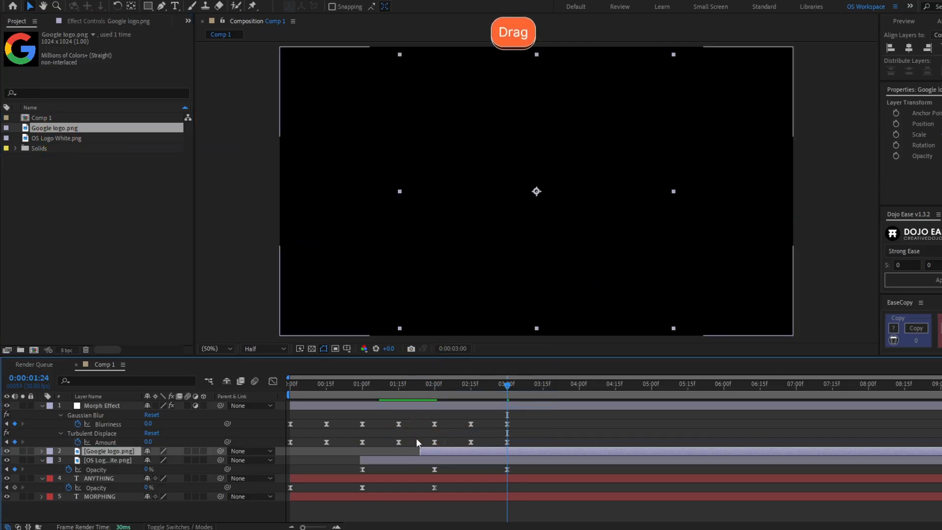
pyautogui.click(448, 453)
pyautogui.keyDown('shift'); pyautogui.click(434, 388); pyautogui.keyUp('shift')
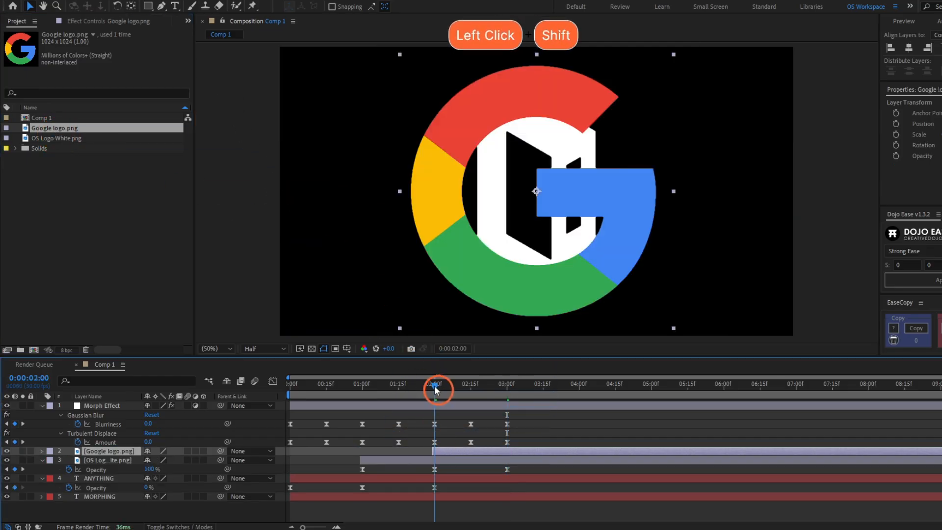
# Keyframe the Google logo's opacity from 0% at 2:00 to 100% at 3:00
pyautogui.press('t')
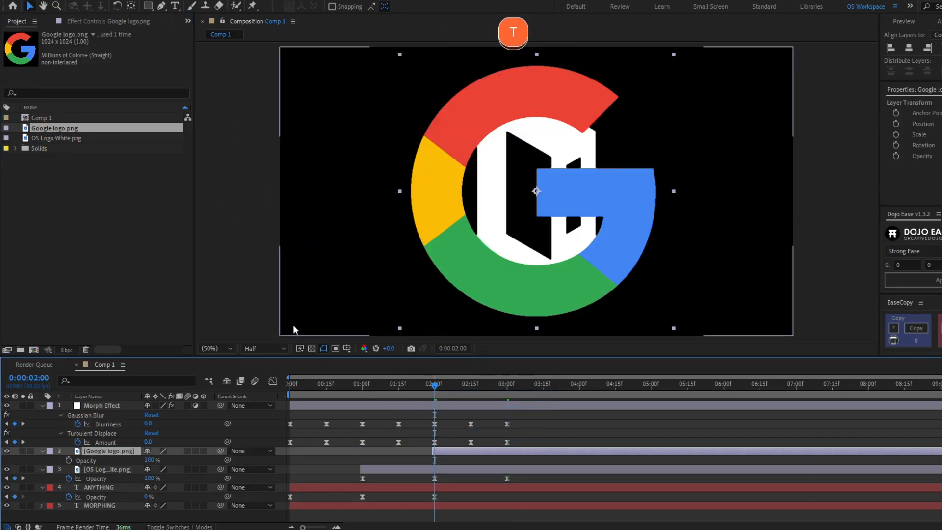
pyautogui.click(69, 460)
pyautogui.moveTo(153, 463); pyautogui.dragTo(135, 496)
pyautogui.moveTo(434, 387); pyautogui.dragTo(507, 388)
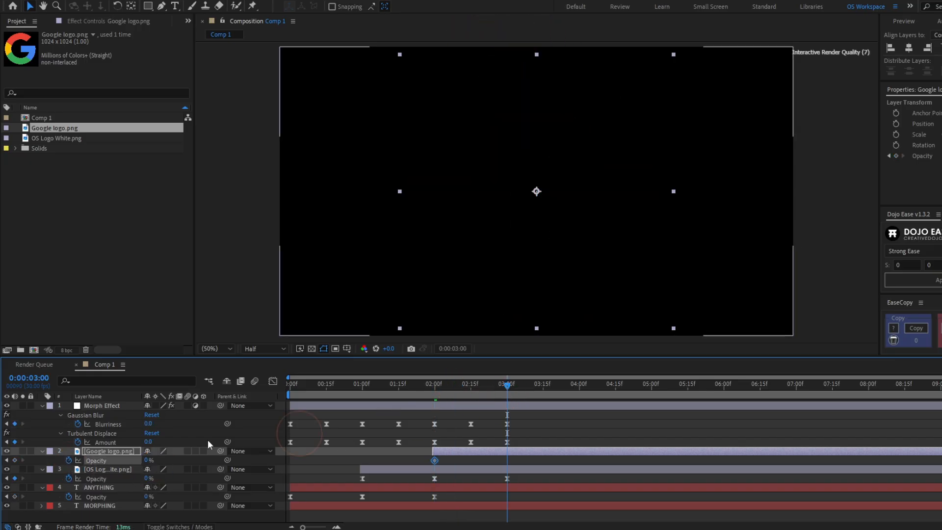
pyautogui.moveTo(145, 464); pyautogui.dragTo(439, 472)
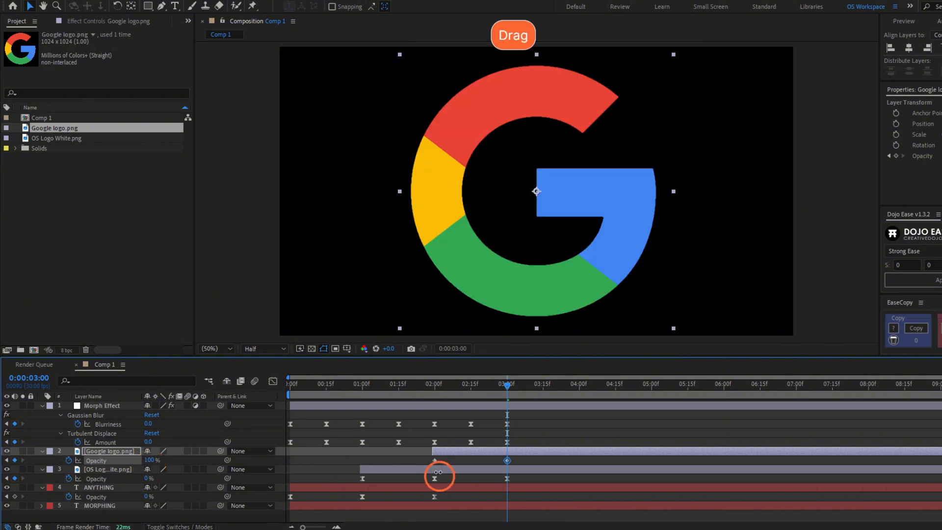
# Play the animation from the start to check the morph from the OS logo into the Google logo
pyautogui.click(557, 442)
pyautogui.moveTo(507, 386); pyautogui.dragTo(288, 384)
pyautogui.press('space')
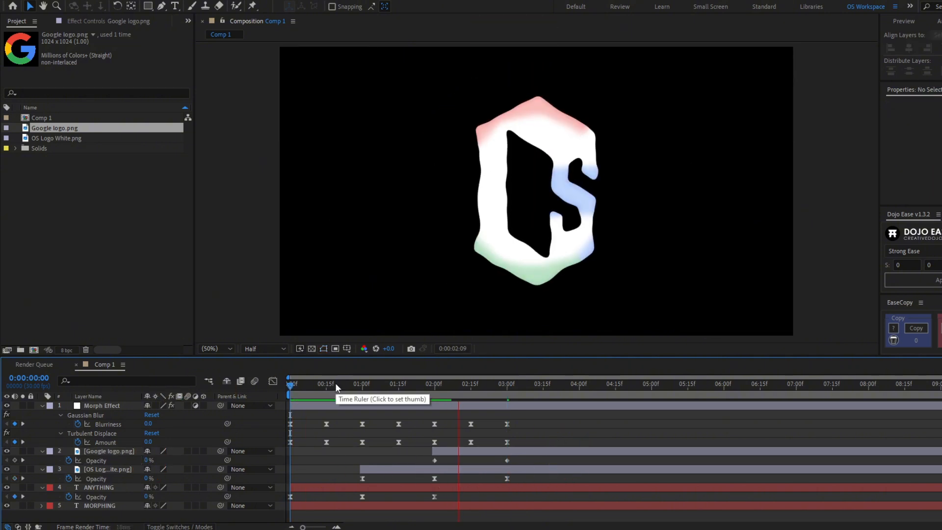
# Scale the Google logo down at 3:00 to about the height of the OS logo and preview the morph
pyautogui.moveTo(313, 388); pyautogui.dragTo(506, 398)
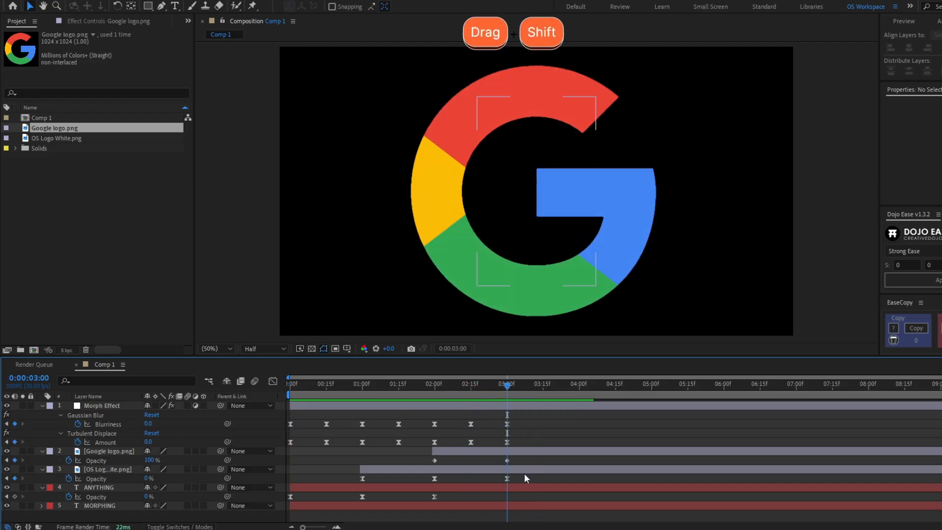
pyautogui.click(525, 452)
pyautogui.press('s')
pyautogui.moveTo(179, 461); pyautogui.dragTo(167, 461)
pyautogui.press('space')
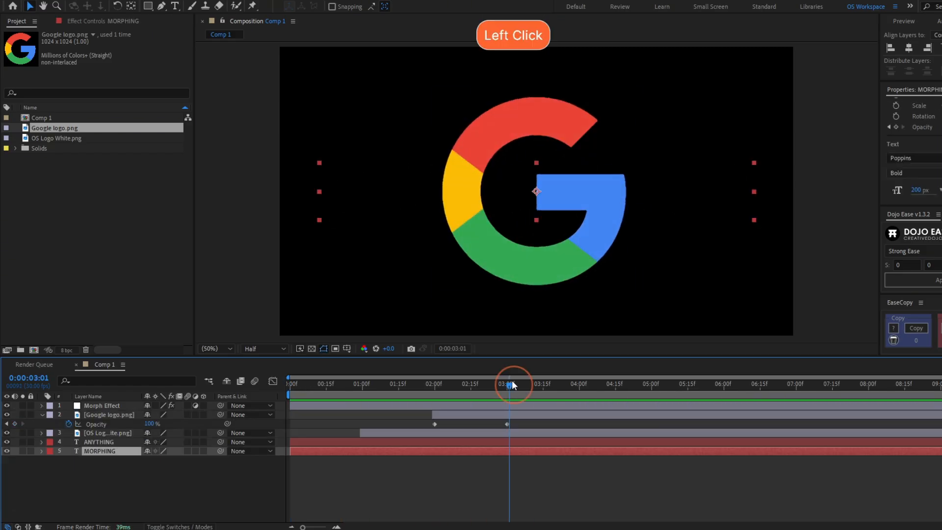
# Duplicate the MORPHING layer, place the copy directly below Morph Effect and make it start at 3:00
pyautogui.moveTo(374, 385); pyautogui.dragTo(292, 386)
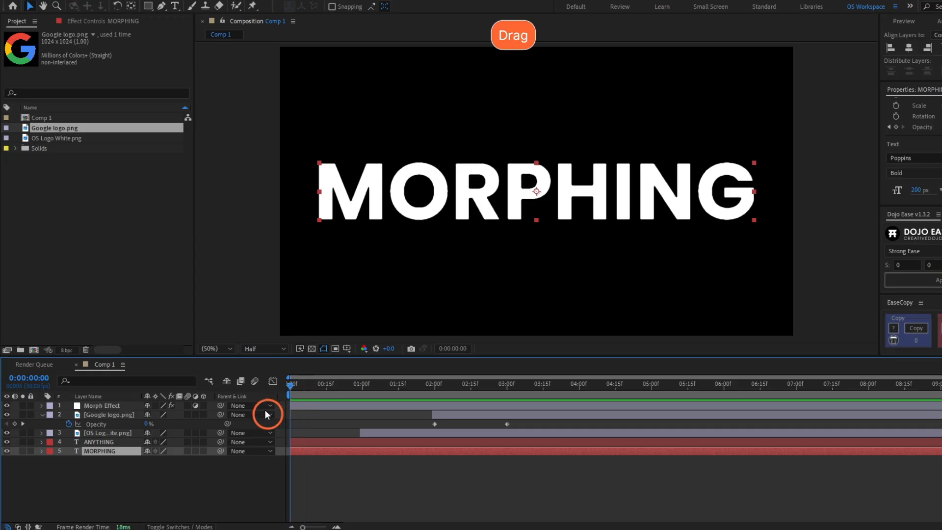
pyautogui.hotkey('ctrl', 'd')
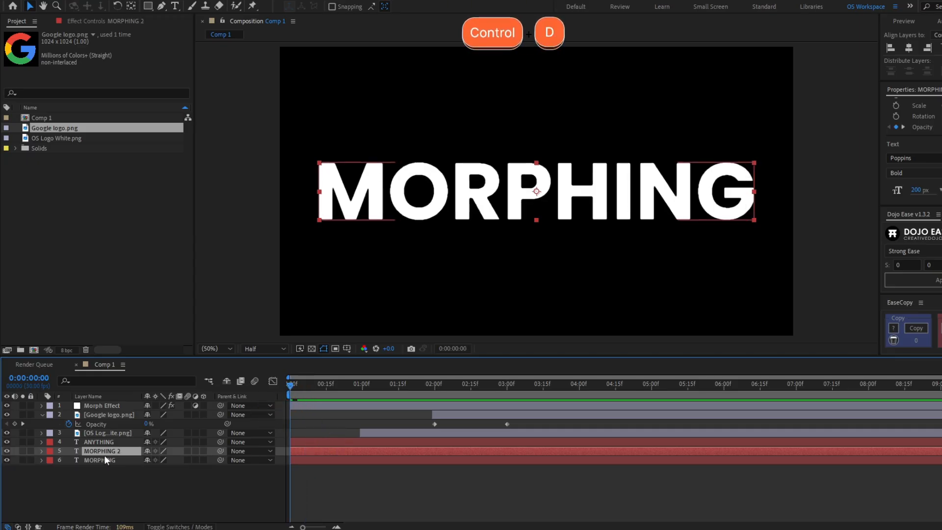
pyautogui.moveTo(104, 453); pyautogui.dragTo(117, 415)
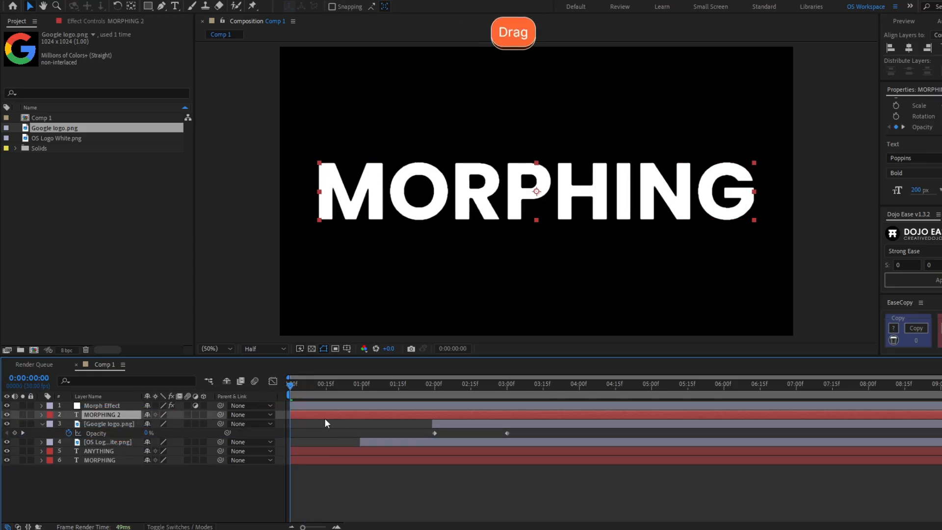
pyautogui.moveTo(339, 417); pyautogui.dragTo(423, 442)
pyautogui.keyDown('shift'); pyautogui.click(506, 387); pyautogui.keyUp('shift')
# Copy the Morph Effect's Blurriness and Amount keyframes between 2:00 and 3:00 and paste them starting at 3:00
pyautogui.click(517, 408)
pyautogui.press('u')
pyautogui.hotkey('ctrl', 'c')
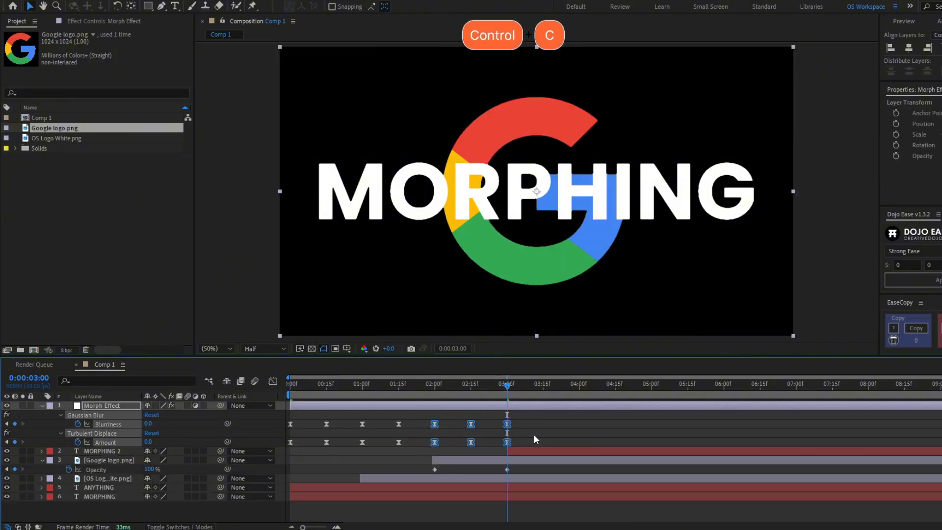
pyautogui.hotkey('ctrl', 'v')
# Keyframe the Google logo's opacity to fade it out at 4:00
pyautogui.click(523, 462)
pyautogui.moveTo(540, 385); pyautogui.dragTo(578, 396)
pyautogui.moveTo(149, 469); pyautogui.dragTo(128, 470)
# Fade in the upper MORPHING copy by keyframing its opacity to 0% at 3:00 and 100% at 4:00
pyautogui.moveTo(580, 386); pyautogui.dragTo(508, 387)
pyautogui.click(513, 451)
pyautogui.press('t')
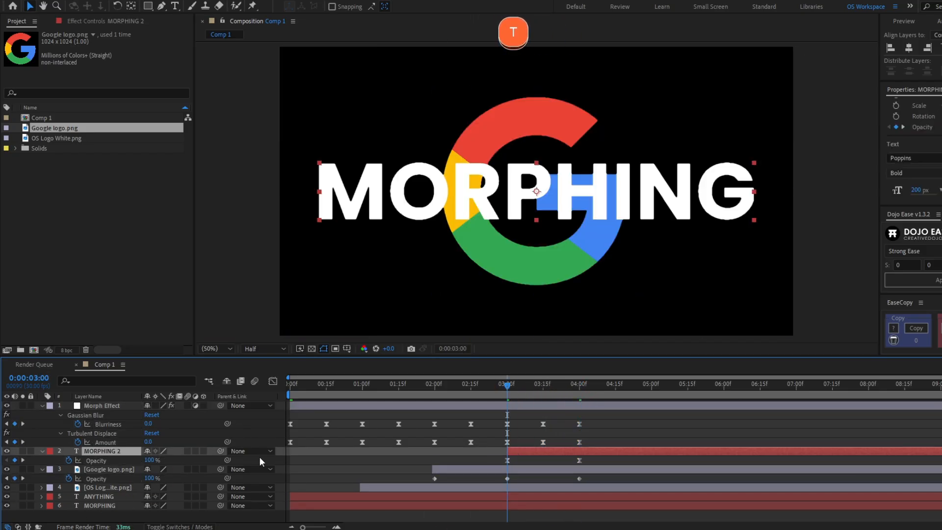
pyautogui.moveTo(149, 460); pyautogui.dragTo(128, 461)
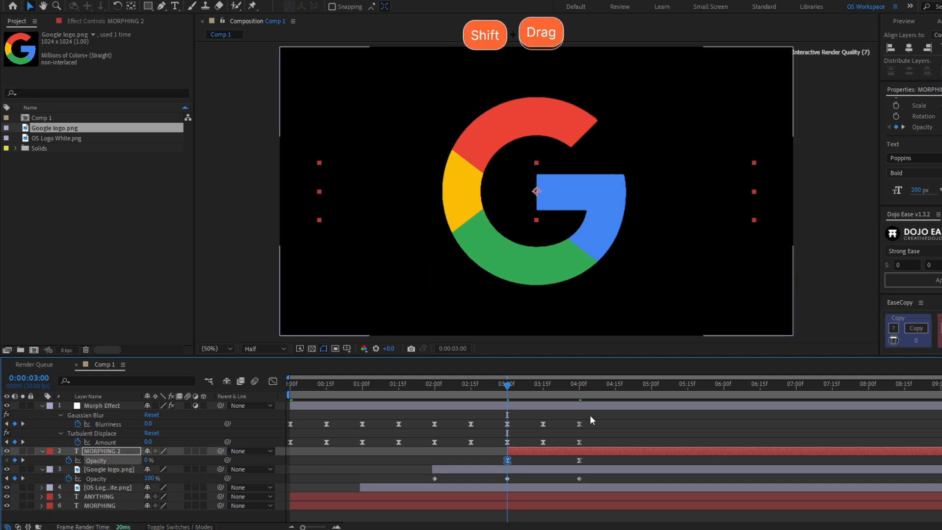
pyautogui.keyDown('shift'); pyautogui.click(581, 386); pyautogui.keyUp('shift')
pyautogui.click(644, 421)
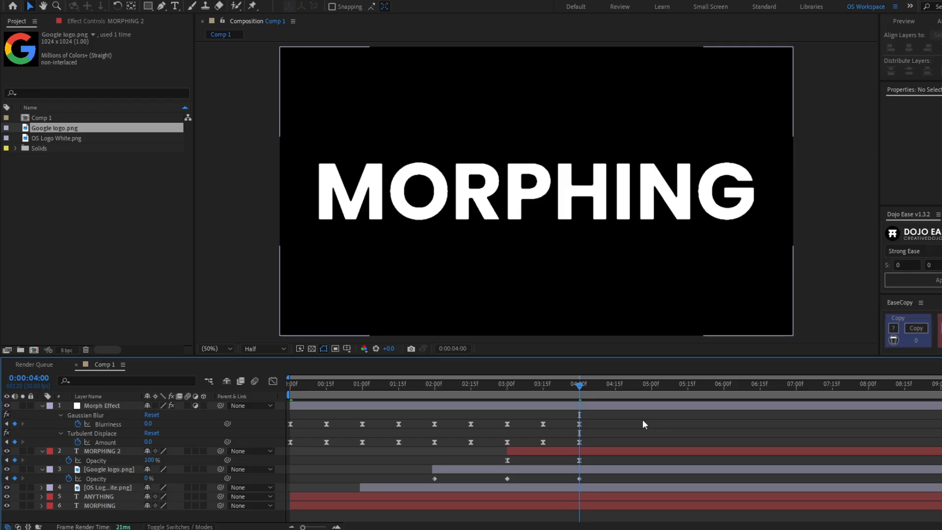
# End the work area at 4:00 and preview the complete morph sequence from the beginning
pyautogui.press('n')
pyautogui.press('space')
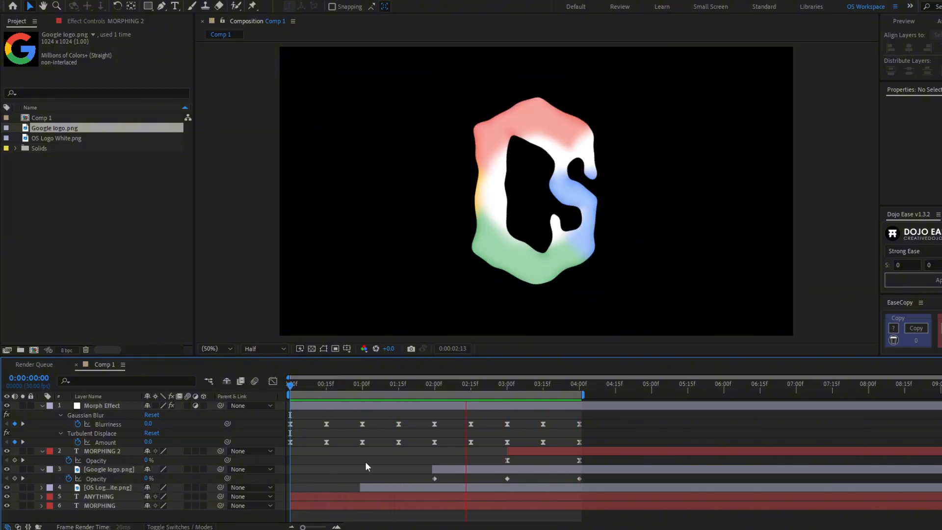
pyautogui.moveTo(418, 386); pyautogui.dragTo(515, 459)
# Collapse the revealed keyframed properties of the Google logo, the MORPHING copy and the Morph Effect layer
pyautogui.click(461, 469)
pyautogui.press('u')
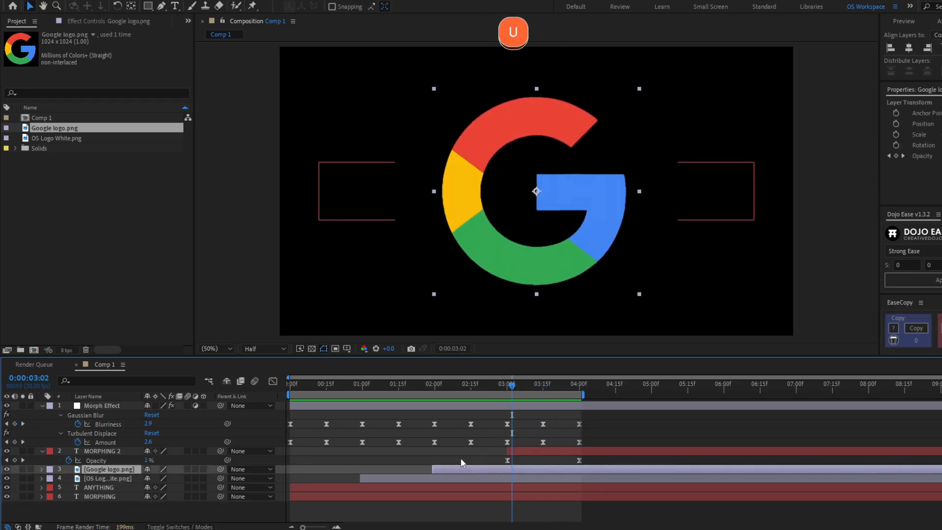
pyautogui.click(461, 459)
pyautogui.press('u')
# Add a deep lime green 1920 x 1080 px solid beneath all other layers and preview the morph over it
pyautogui.hotkey('ctrl', 'y')
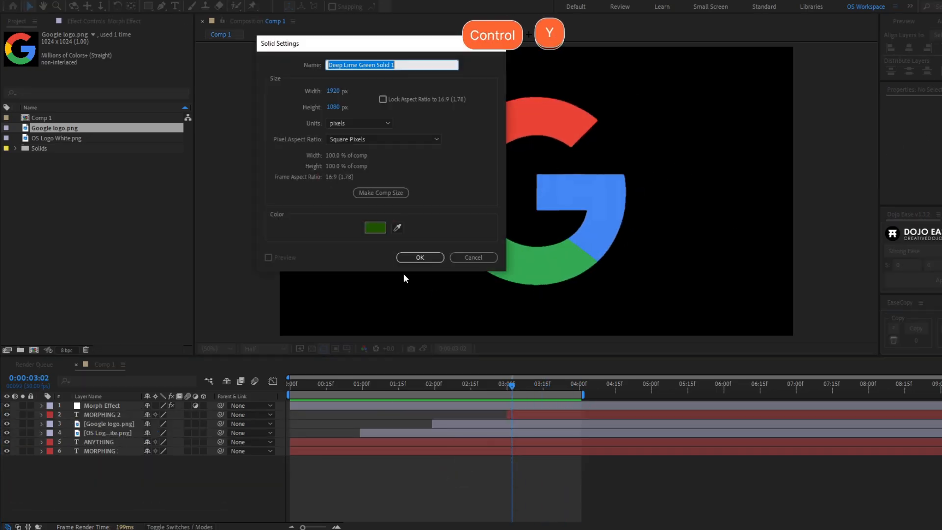
pyautogui.click(423, 255)
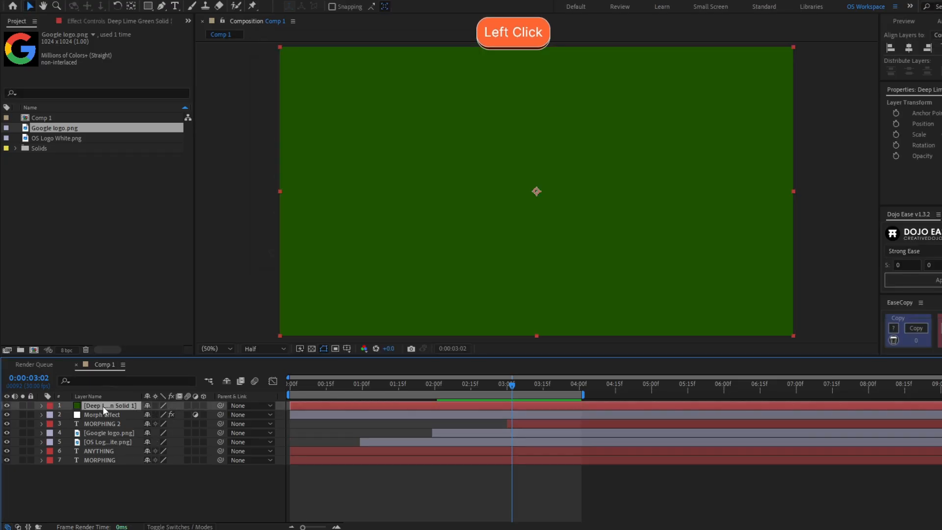
pyautogui.moveTo(102, 406); pyautogui.dragTo(102, 472)
pyautogui.click(395, 472)
pyautogui.moveTo(512, 385); pyautogui.dragTo(304, 390)
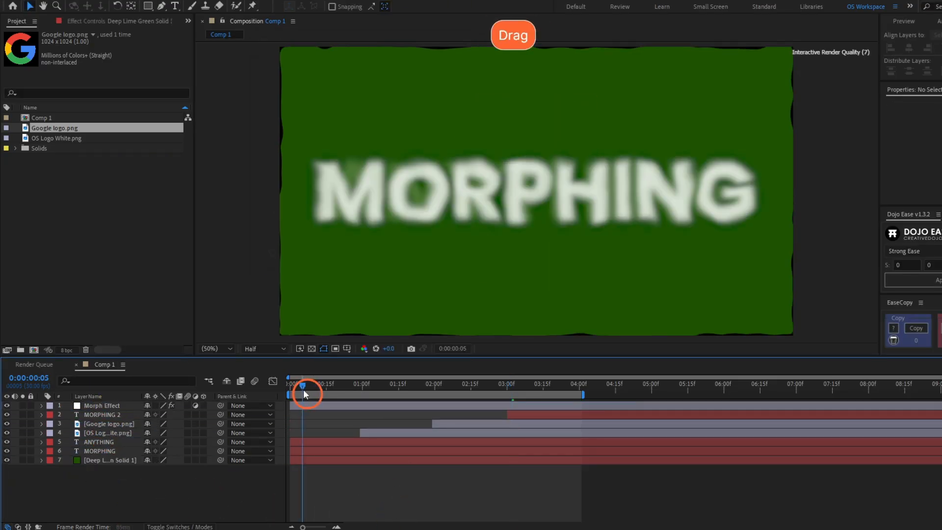
pyautogui.press('space')
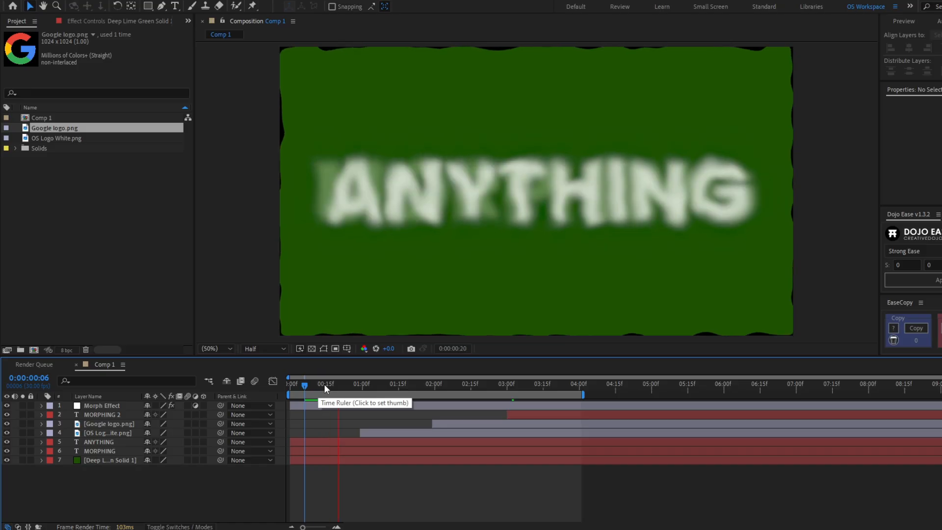
pyautogui.moveTo(324, 386); pyautogui.dragTo(522, 436)
# Pre-compose the Morph Effect with all text and logo layers as Morph Animation, excluding the green solid, and preview the morph over the solid
pyautogui.click(440, 444)
pyautogui.click(440, 449)
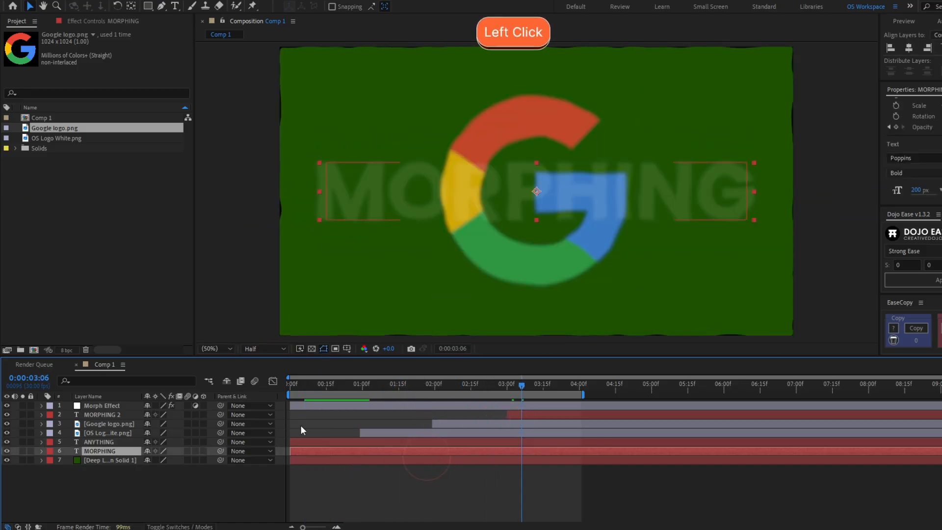
pyautogui.keyDown('shift'); pyautogui.click(101, 407); pyautogui.keyUp('shift')
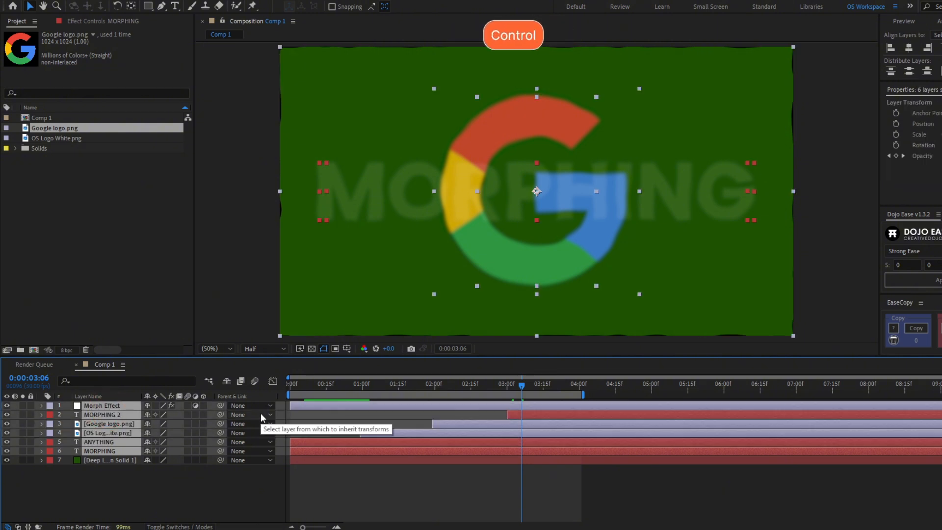
pyautogui.hotkey('ctrl', 'shift', 'c')
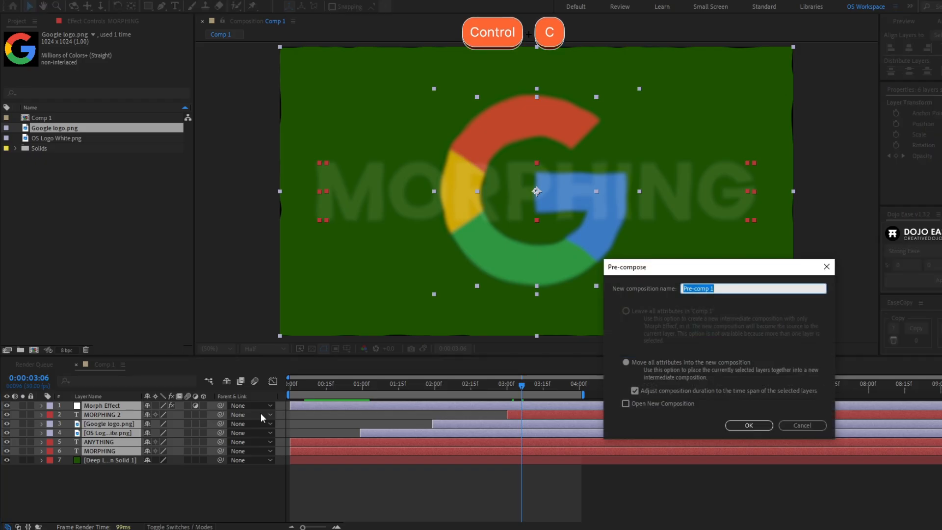
pyautogui.write('Mo')
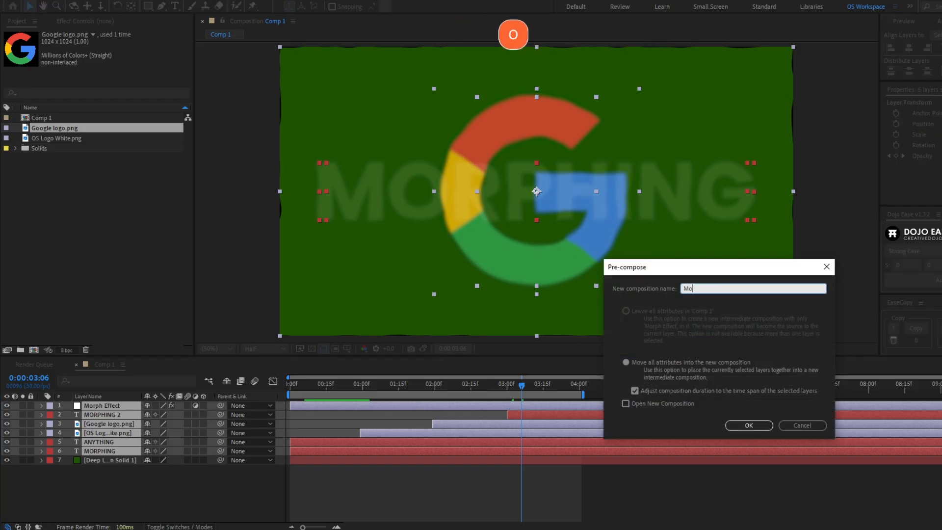
pyautogui.write('rph Animation')
pyautogui.press('Return')
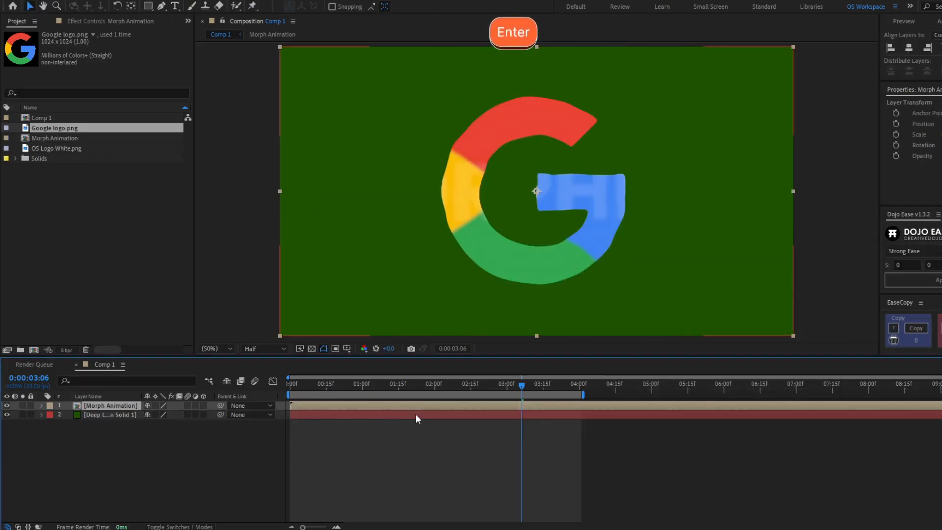
pyautogui.moveTo(484, 386); pyautogui.dragTo(315, 395)
pyautogui.moveTo(315, 393); pyautogui.dragTo(293, 386)
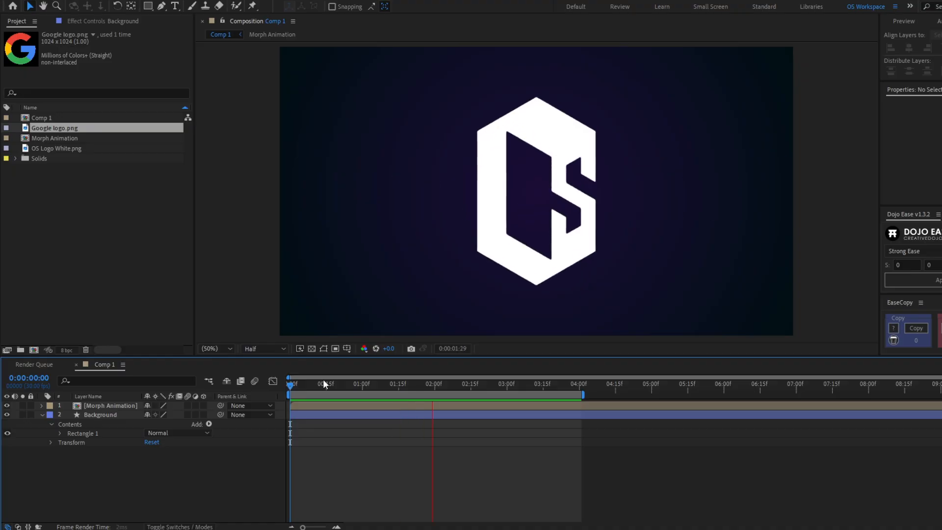